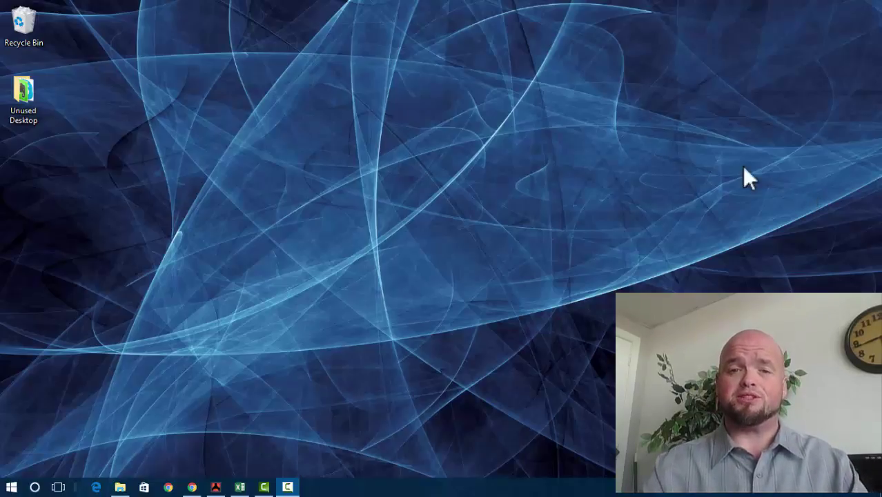
Step: Open the post attendance reminder email and select its attendance lines and links
{"action": "left_click", "coordinate": [192, 486]}
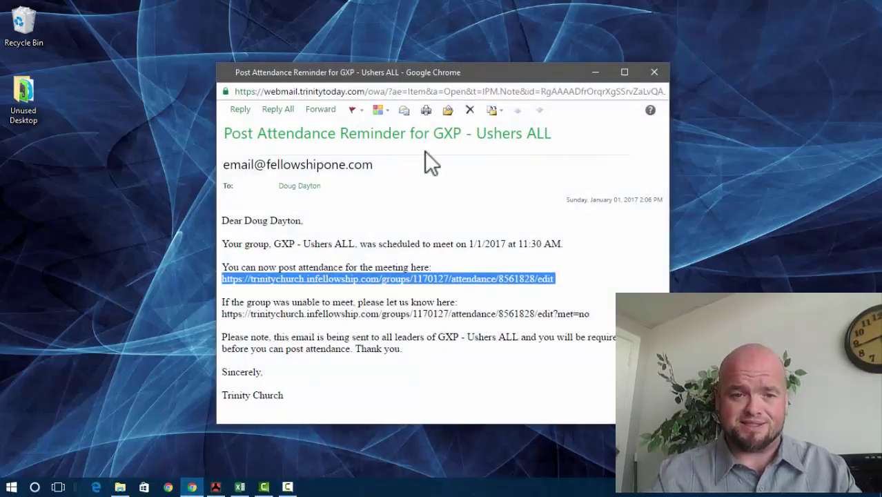
{"action": "left_click", "coordinate": [359, 155]}
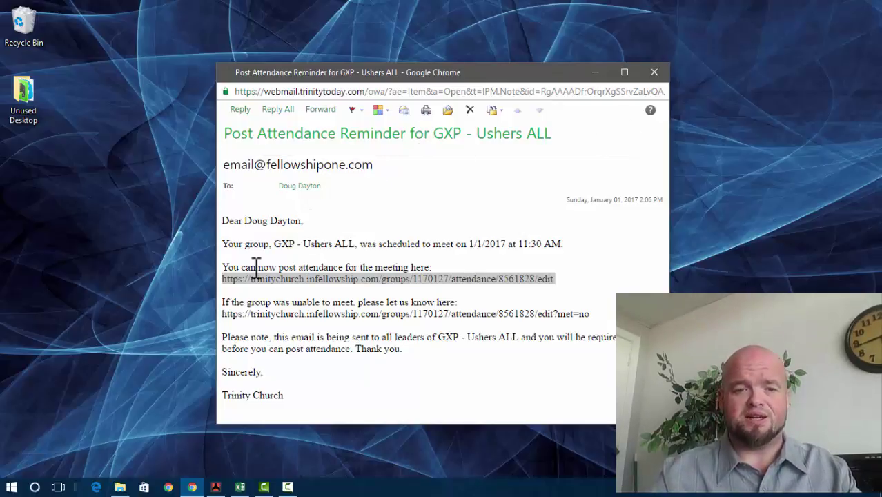
{"action": "left_click_drag", "start_coordinate": [334, 266], "coordinate": [329, 267]}
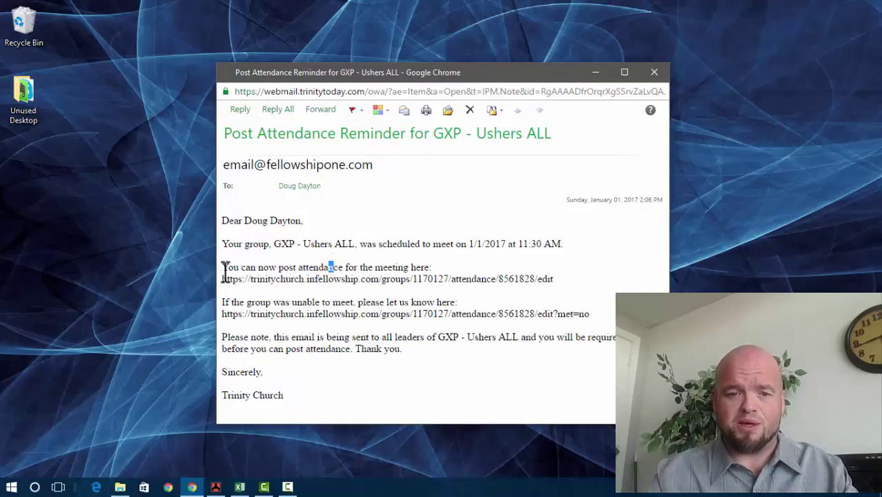
{"action": "left_click_drag", "start_coordinate": [223, 267], "coordinate": [598, 280]}
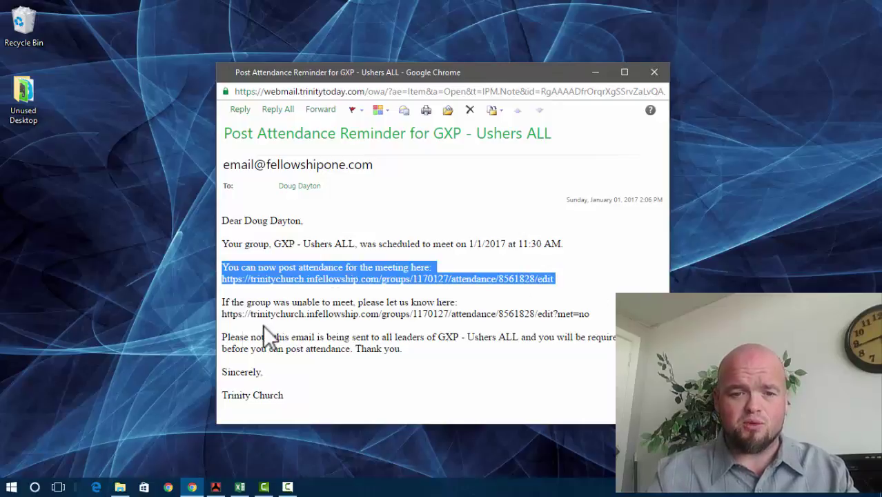
{"action": "left_click_drag", "start_coordinate": [219, 299], "coordinate": [598, 319]}
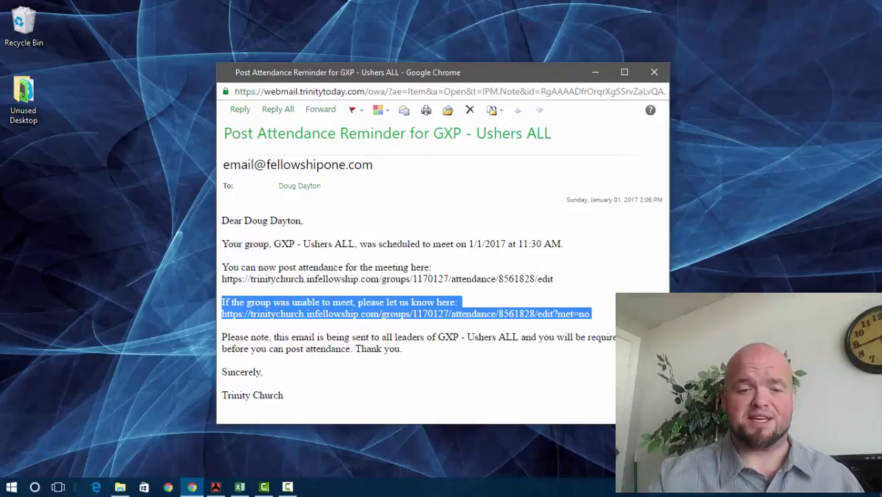
Step: Copy the post attendance link address and open a new Chrome window
{"action": "left_click", "coordinate": [565, 279]}
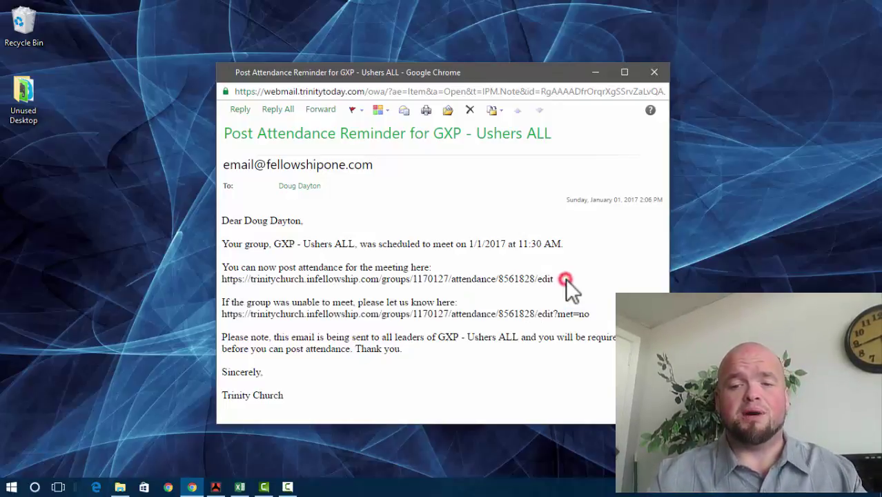
{"action": "left_click_drag", "start_coordinate": [564, 279], "coordinate": [212, 284]}
{"action": "key", "text": "ctrl+c"}
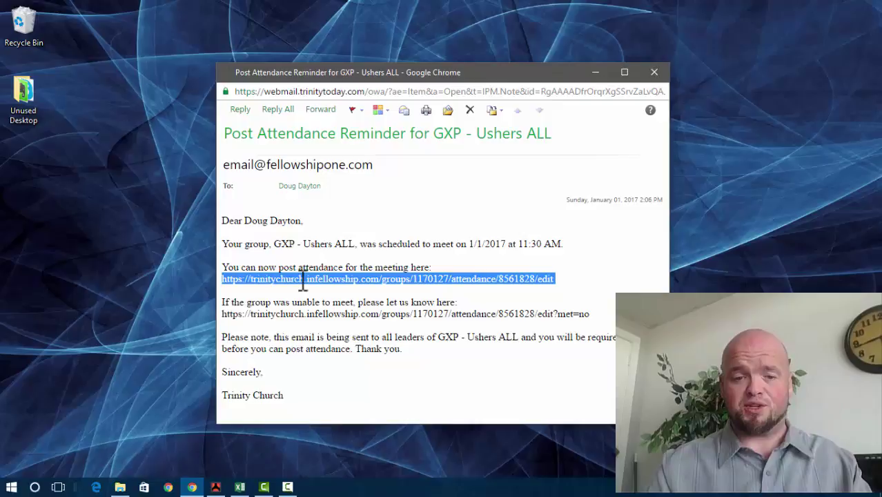
{"action": "right_click", "coordinate": [302, 279]}
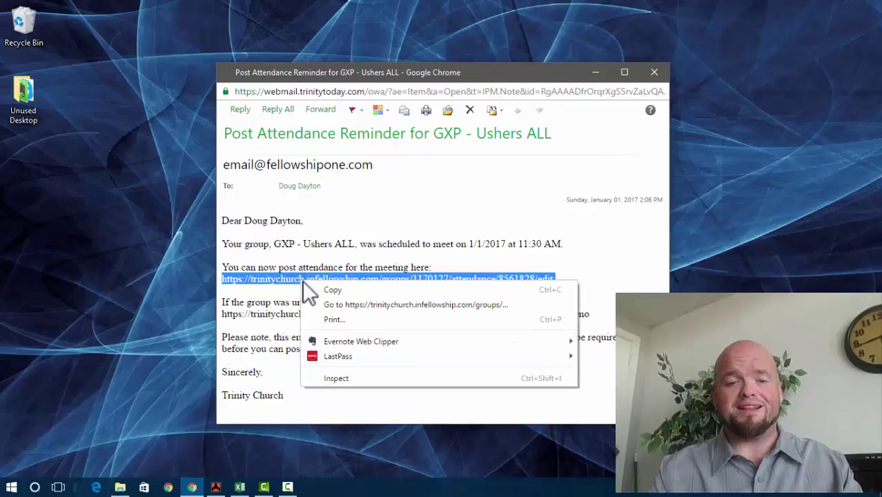
{"action": "left_click", "coordinate": [316, 289]}
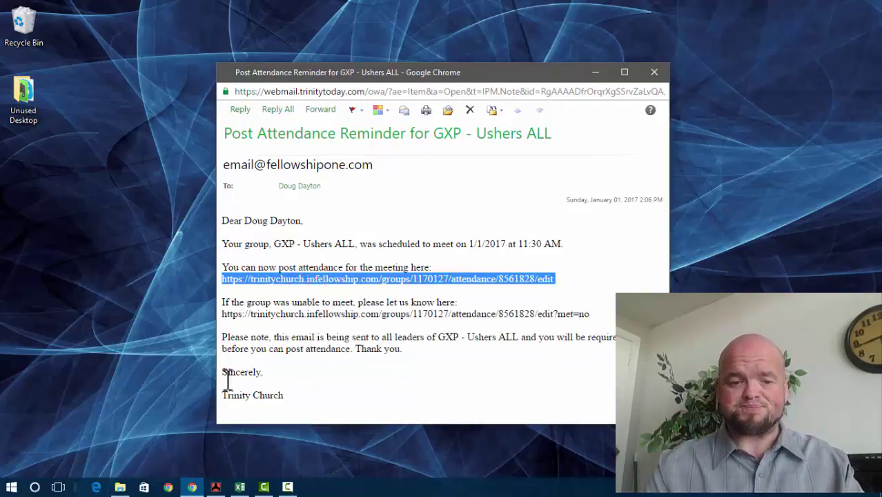
{"action": "left_click", "coordinate": [169, 486]}
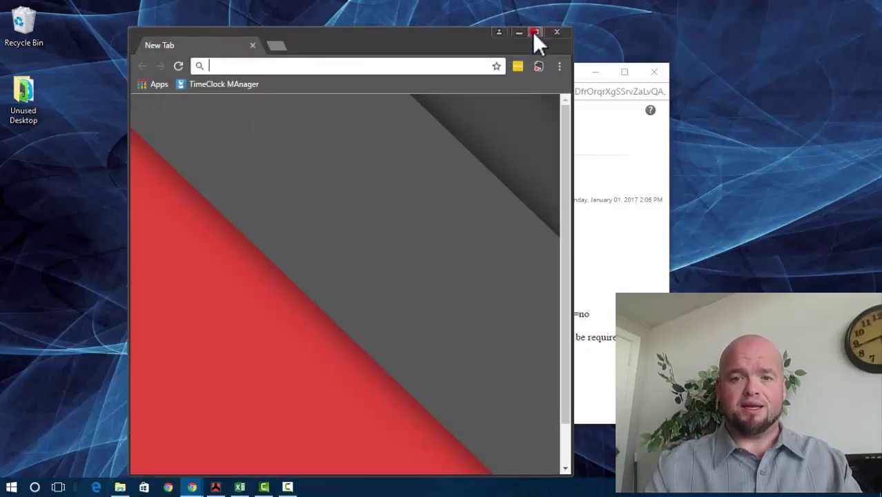
Step: Load the pasted attendance link and mark the January 1, 2017 11:30 AM meeting as met
{"action": "left_click", "coordinate": [535, 32]}
{"action": "key", "text": "ctrl+v"}
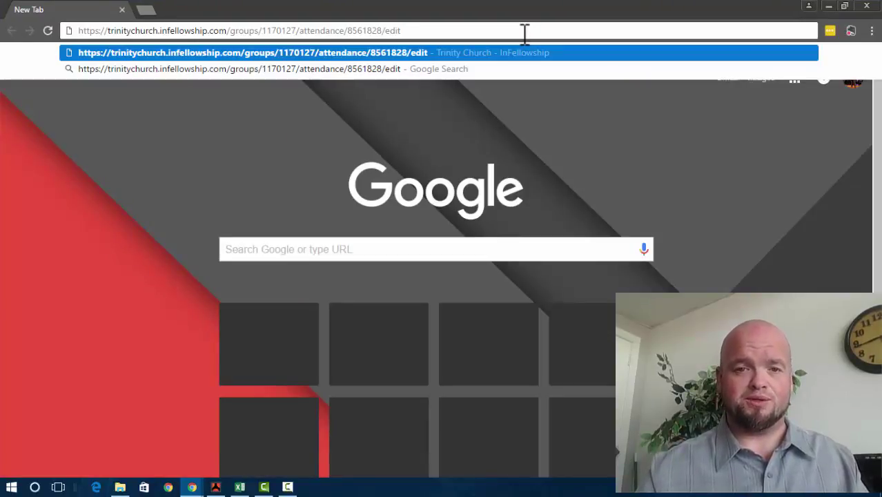
{"action": "key", "text": "Return"}
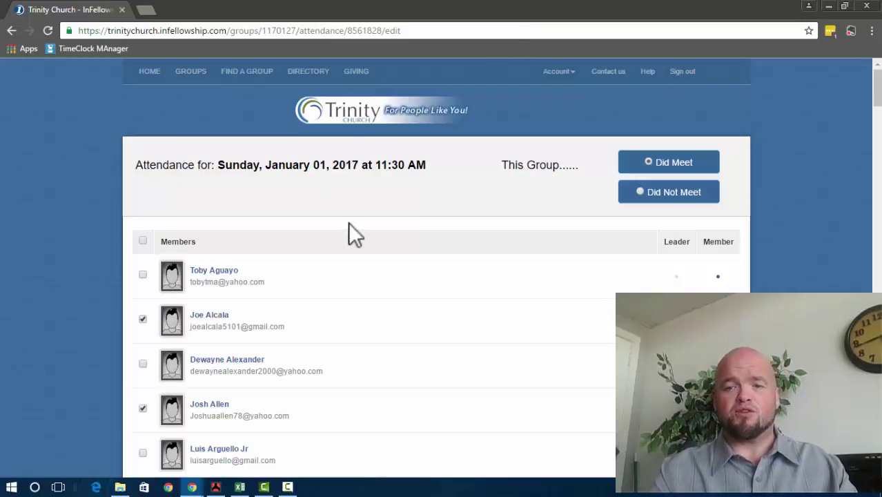
{"action": "scroll", "coordinate": [419, 322], "scroll_direction": "down", "scroll_amount": 1}
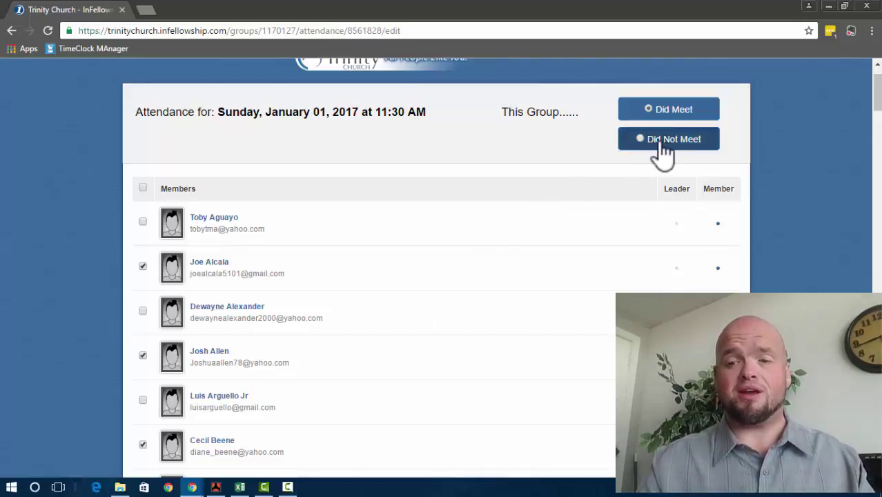
{"action": "left_click", "coordinate": [659, 141]}
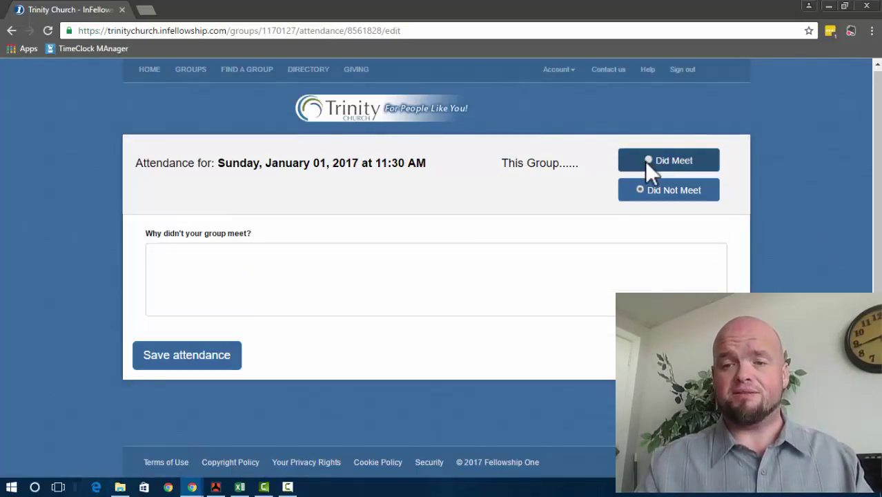
{"action": "left_click", "coordinate": [645, 160]}
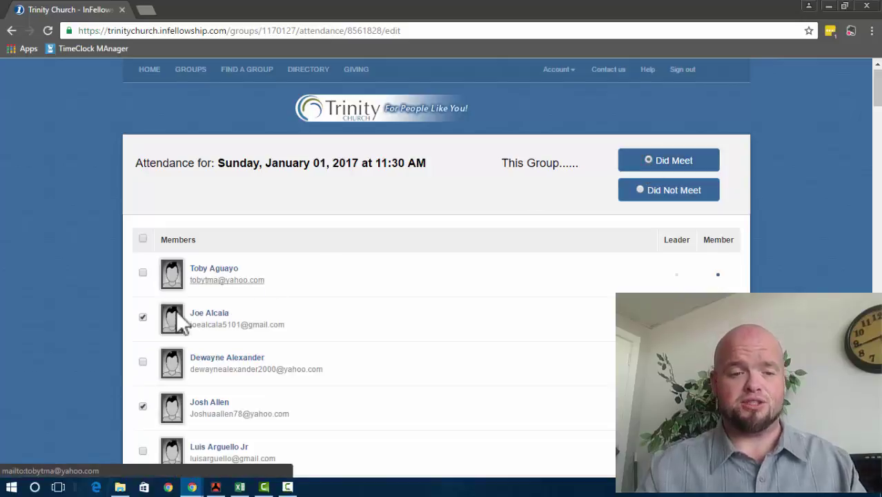
Step: Check the attending members present and save attendance for GXP - Ushers ALL
{"action": "scroll", "coordinate": [158, 329], "scroll_direction": "down", "scroll_amount": 2}
{"action": "left_click", "coordinate": [142, 168]}
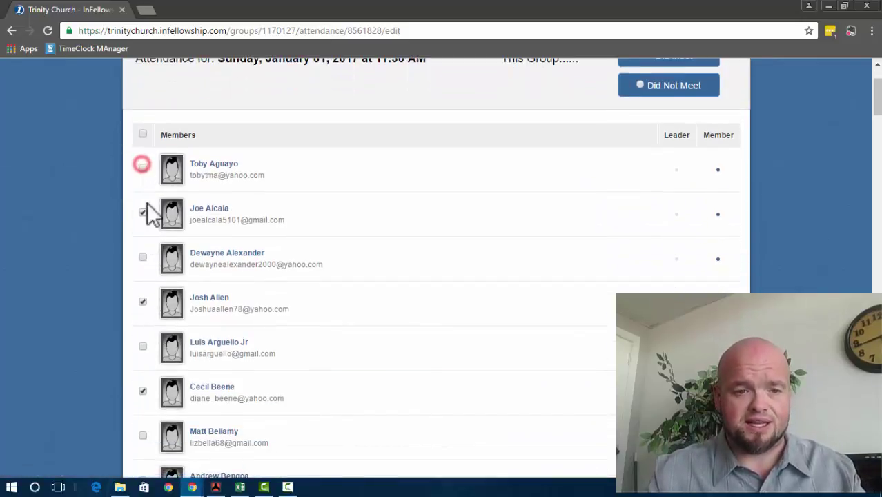
{"action": "left_click", "coordinate": [142, 168]}
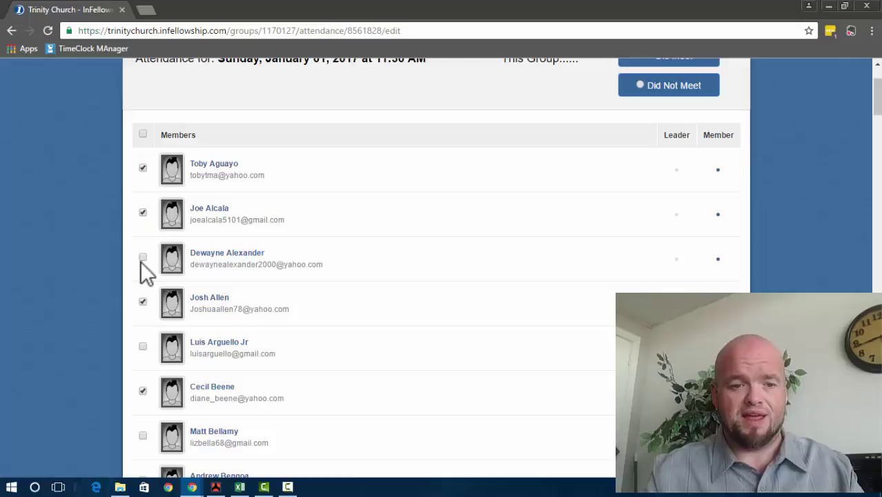
{"action": "left_click", "coordinate": [141, 257]}
{"action": "scroll", "coordinate": [140, 258], "scroll_direction": "down", "scroll_amount": 3}
{"action": "left_click", "coordinate": [141, 258]}
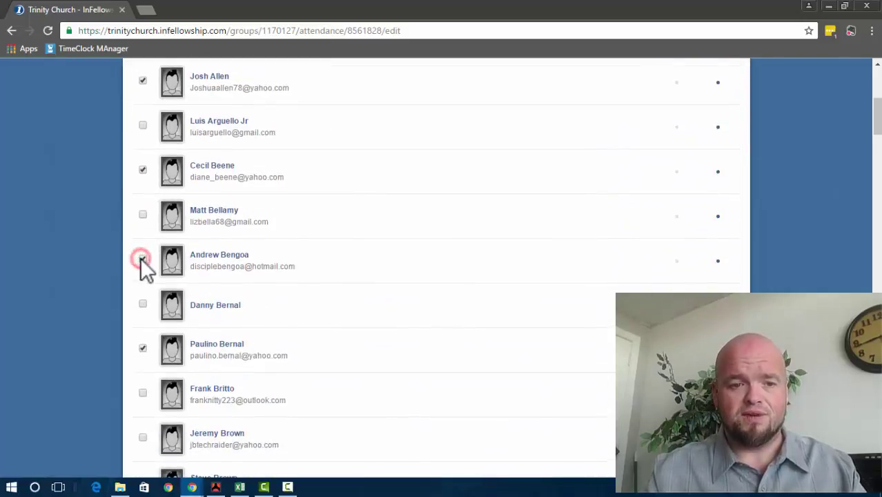
{"action": "scroll", "coordinate": [414, 184], "scroll_direction": "down", "scroll_amount": 20}
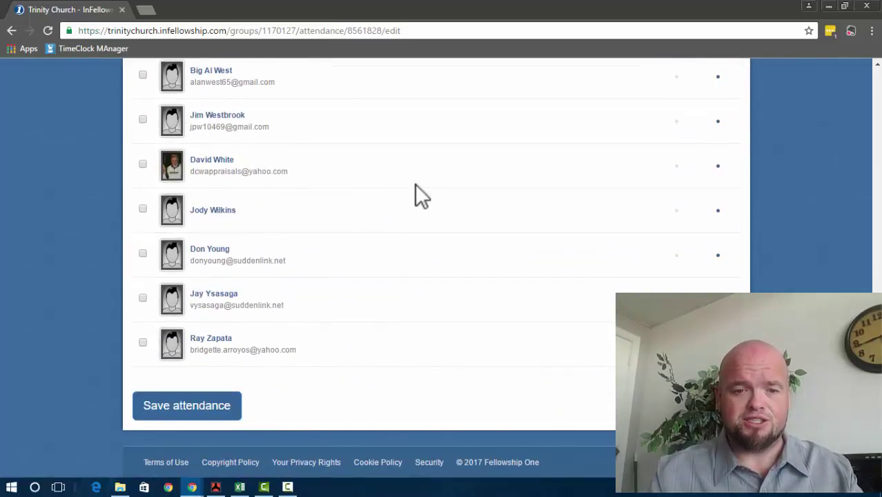
{"action": "left_click", "coordinate": [186, 412]}
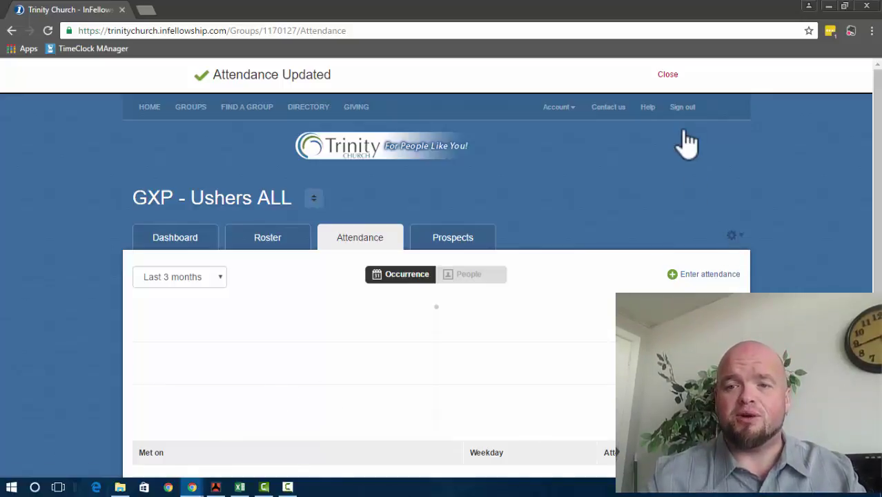
Step: Sign out of InFellowship and select the current browser address
{"action": "left_click", "coordinate": [683, 109]}
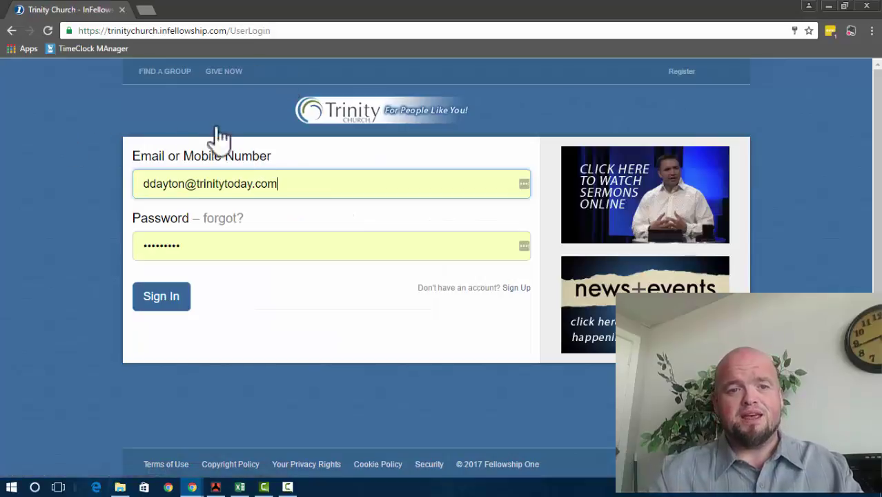
{"action": "left_click", "coordinate": [302, 29]}
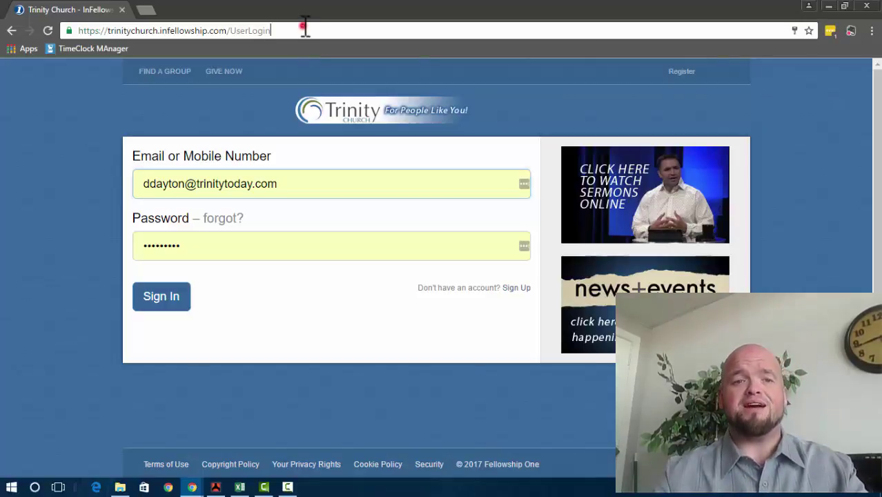
{"action": "left_click", "coordinate": [299, 27]}
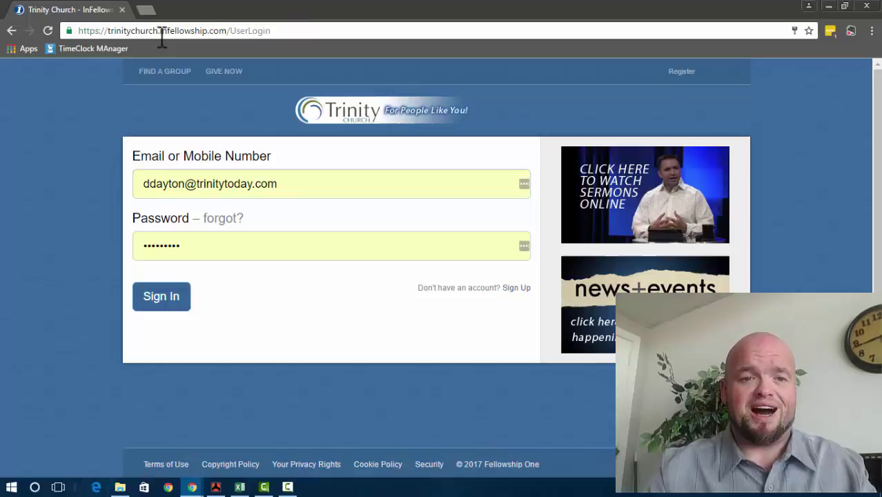
{"action": "left_click", "coordinate": [296, 30]}
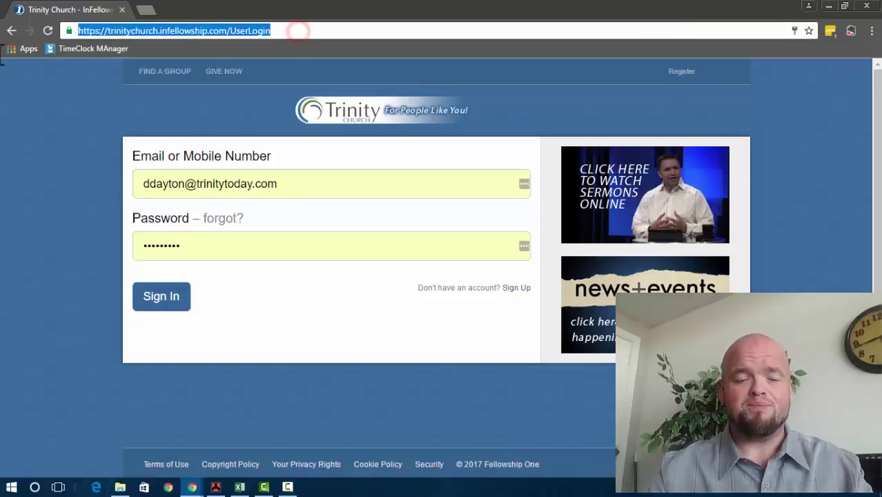
Step: Enter trinityupdate.com, correcting the typo, to reach the Trinity Church sign-in page
{"action": "type", "text": "trinity"}
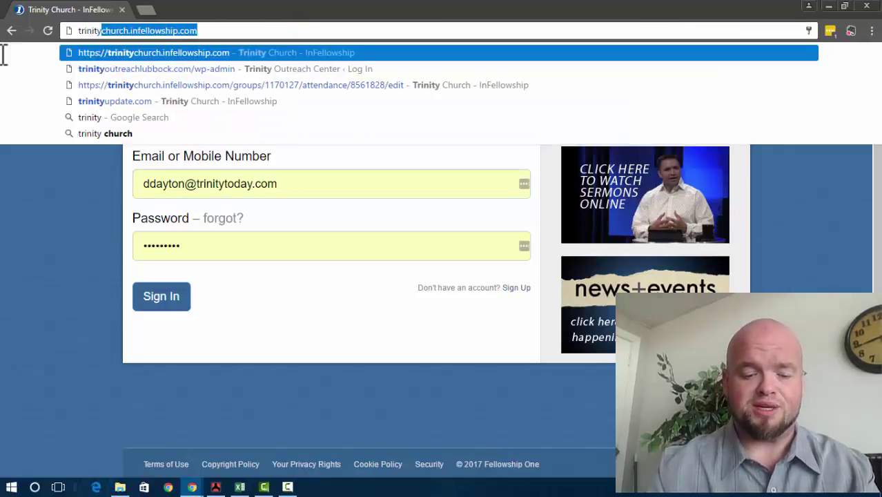
{"action": "type", "text": "unpdat"}
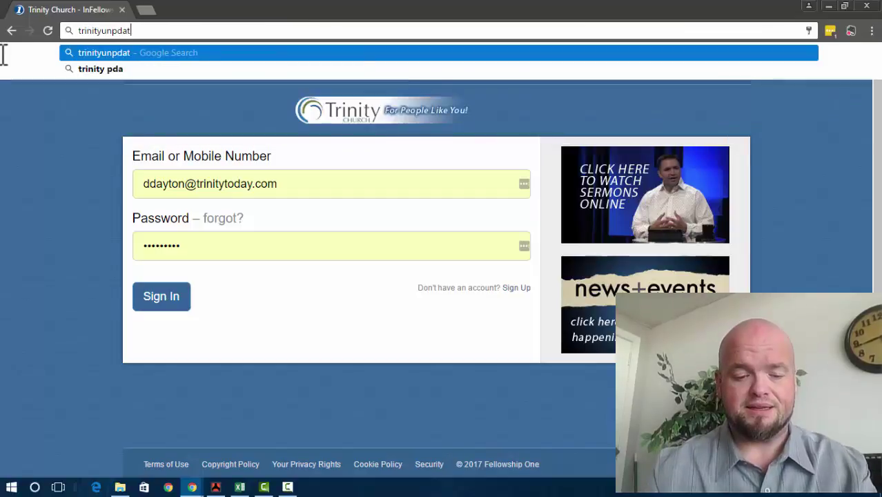
{"action": "type", "text": "e.com"}
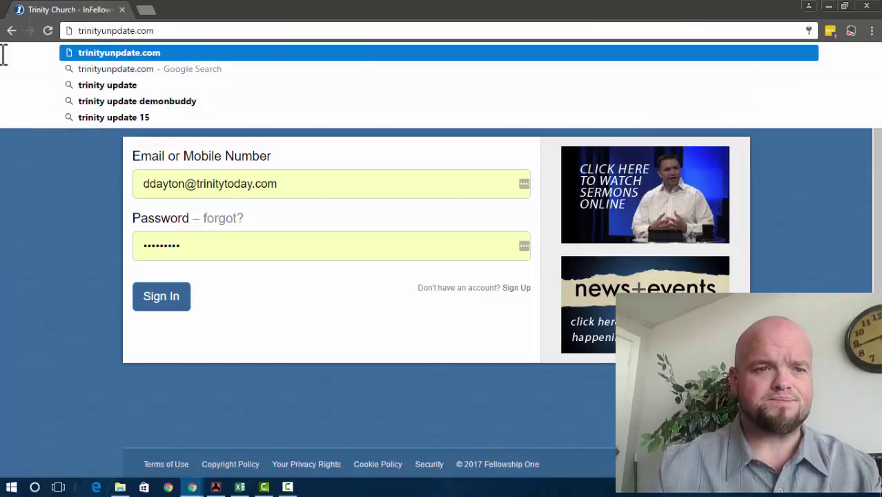
{"action": "key", "text": "Left"}
{"action": "key", "text": "Left"}
{"action": "key", "text": "Left"}
{"action": "key", "text": "Left"}
{"action": "key", "text": "Left"}
{"action": "key", "text": "Left"}
{"action": "key", "text": "Left"}
{"action": "key", "text": "Left"}
{"action": "key", "text": "Left"}
{"action": "key", "text": "Delete"}
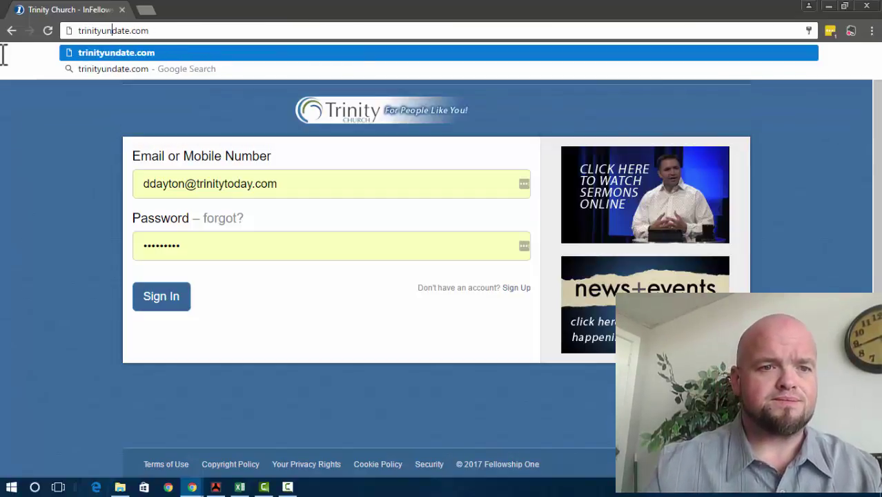
{"action": "key", "text": "BackSpace"}
{"action": "type", "text": "p"}
{"action": "key", "text": "Return"}
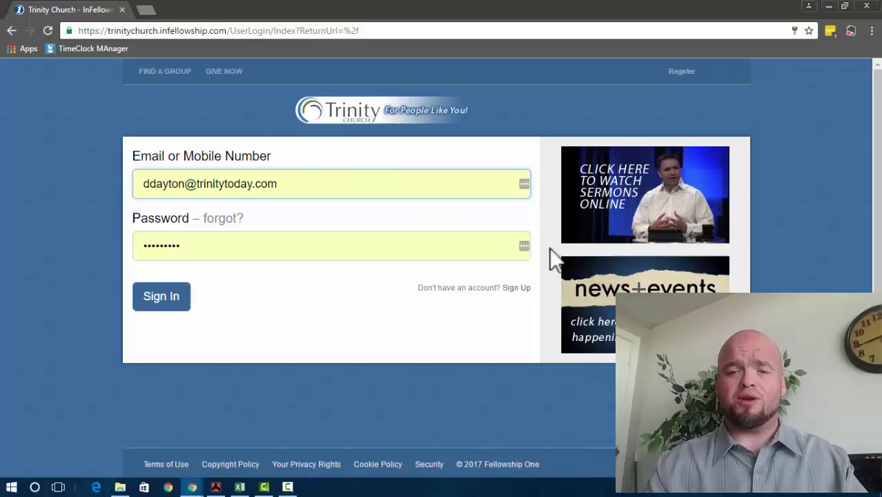
Step: Open the Create an account form, then cancel it without creating an account
{"action": "left_click", "coordinate": [514, 290]}
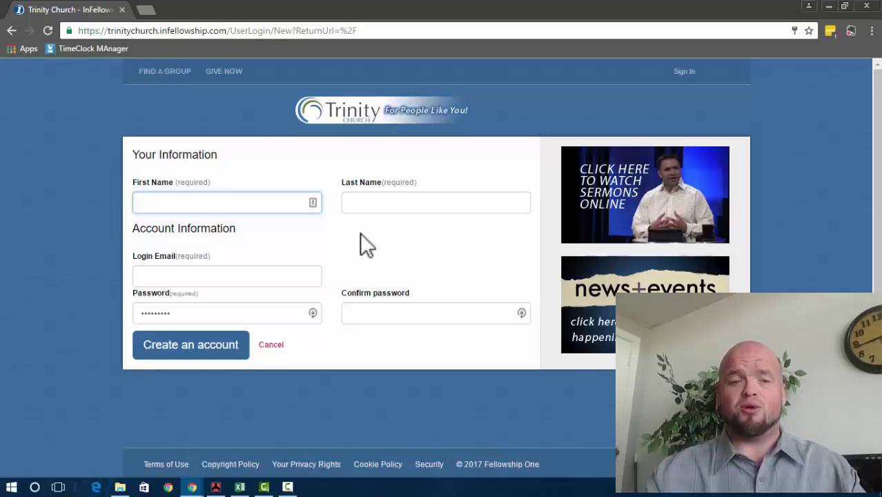
{"action": "left_click", "coordinate": [260, 202]}
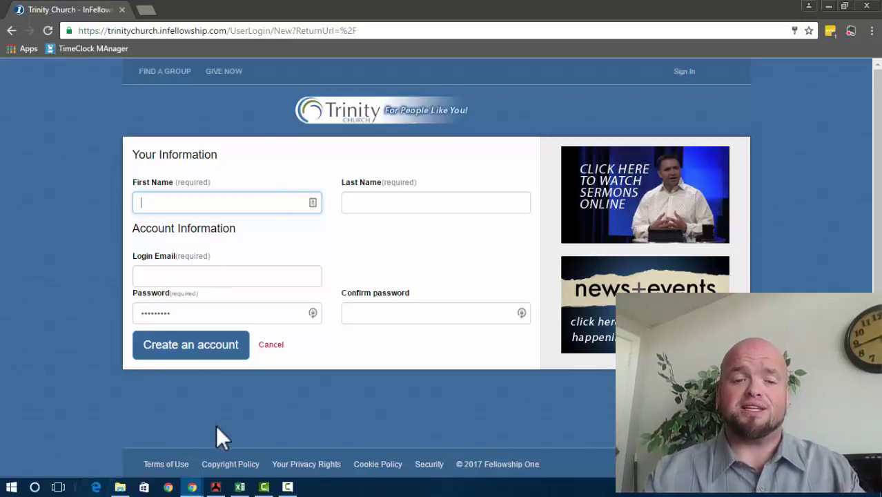
{"action": "left_click", "coordinate": [274, 347]}
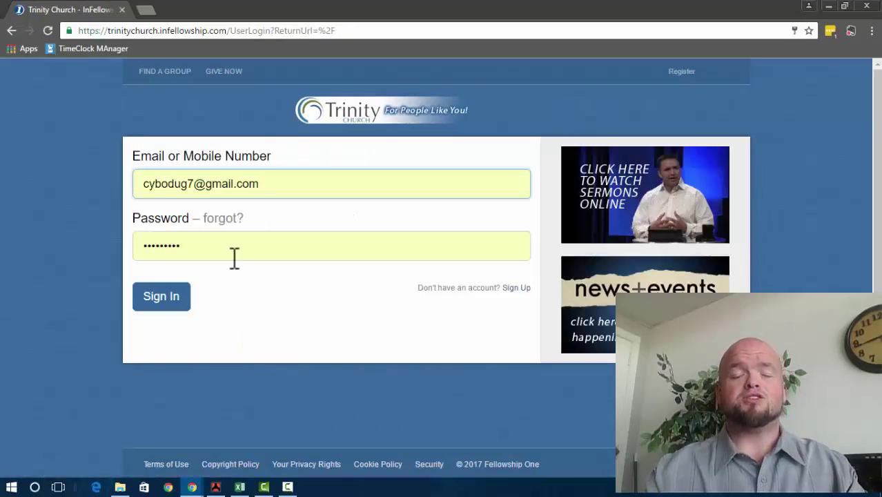
Step: Sign in to InFellowship with the church login email and password
{"action": "left_click", "coordinate": [160, 298]}
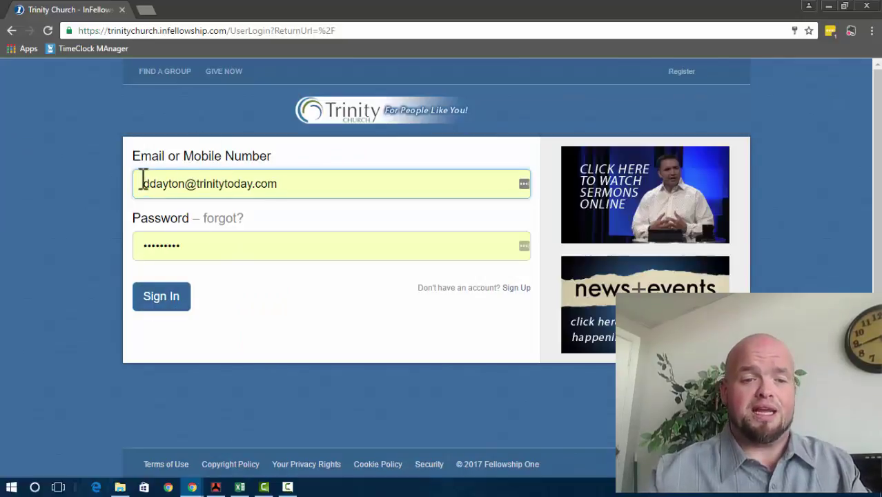
{"action": "left_click_drag", "start_coordinate": [142, 182], "coordinate": [376, 182]}
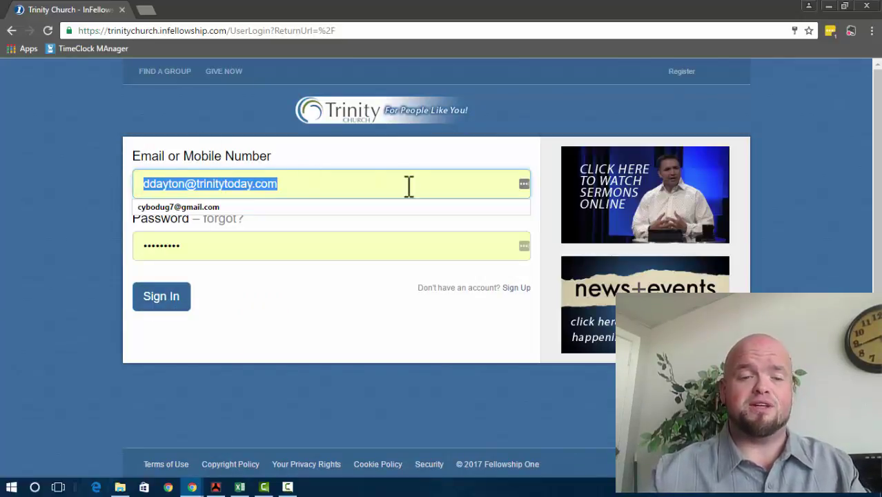
{"action": "left_click", "coordinate": [407, 185]}
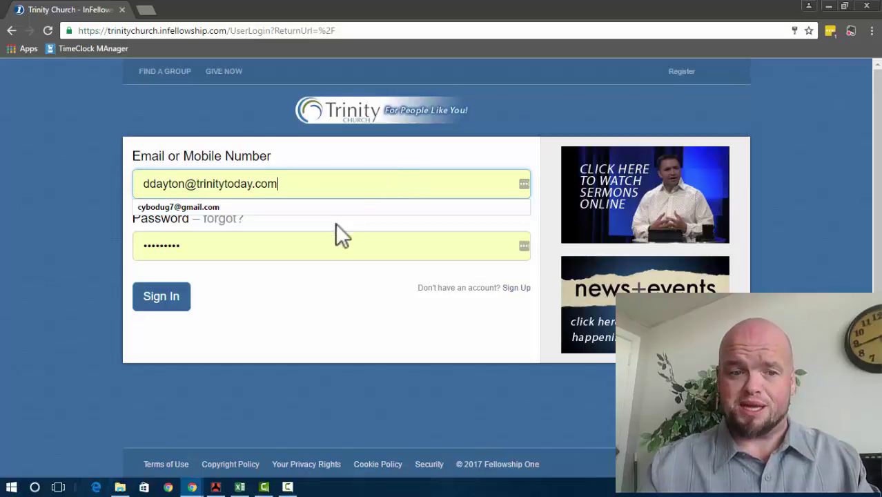
{"action": "left_click", "coordinate": [171, 303]}
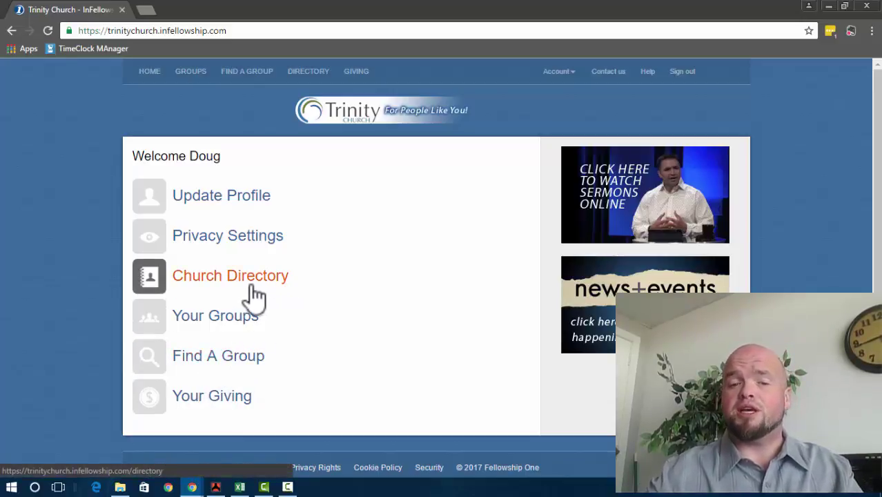
Step: In Privacy Settings, set Address visibility to Group Members and keep Phone visible to Everyone
{"action": "left_click", "coordinate": [247, 238]}
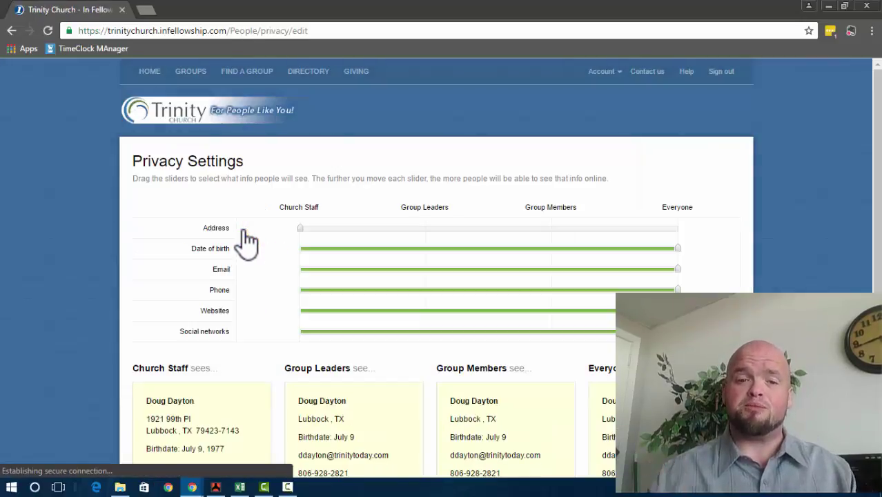
{"action": "scroll", "coordinate": [243, 229], "scroll_direction": "down", "scroll_amount": 2}
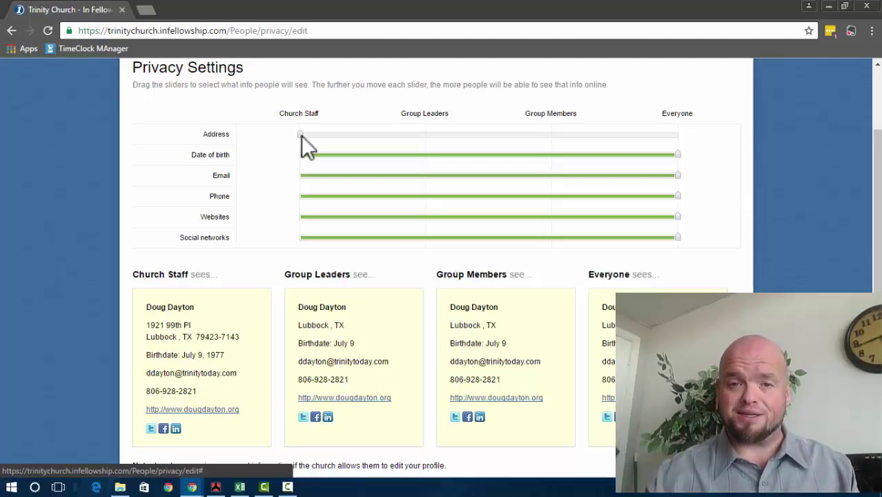
{"action": "left_click_drag", "start_coordinate": [301, 136], "coordinate": [168, 147]}
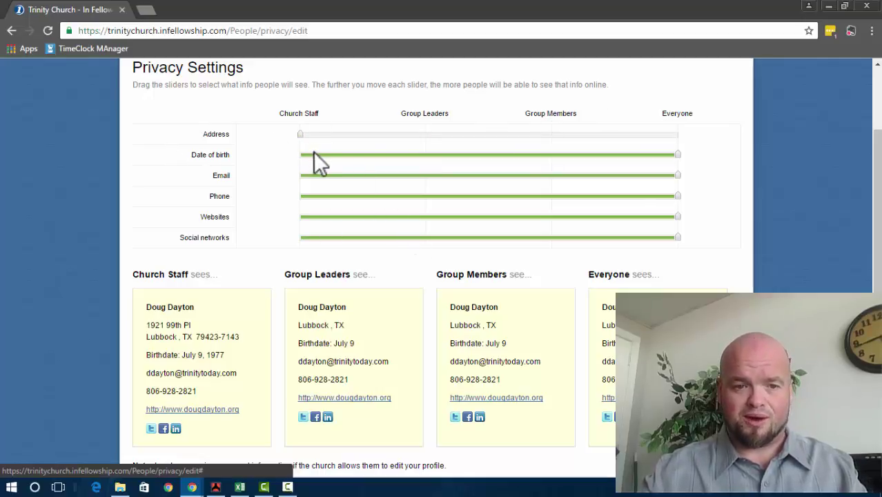
{"action": "scroll", "coordinate": [349, 245], "scroll_direction": "down", "scroll_amount": 2}
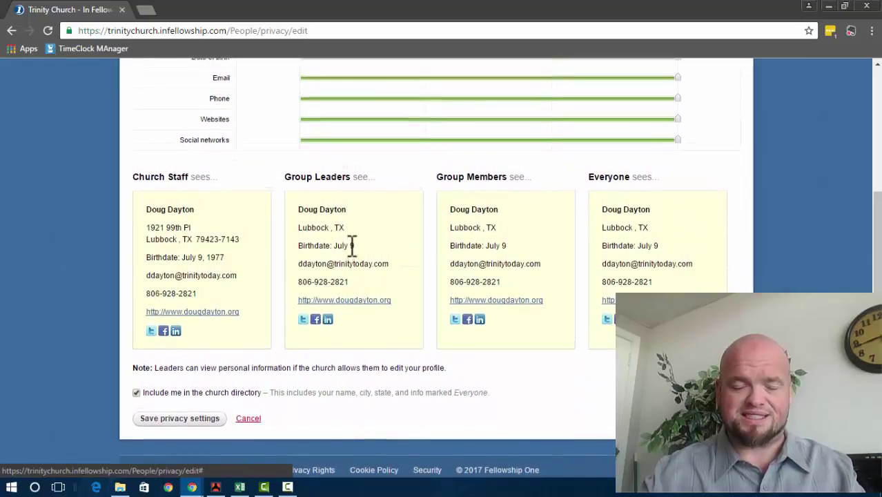
{"action": "scroll", "coordinate": [350, 245], "scroll_direction": "up", "scroll_amount": 2}
{"action": "scroll", "coordinate": [352, 245], "scroll_direction": "up", "scroll_amount": 1}
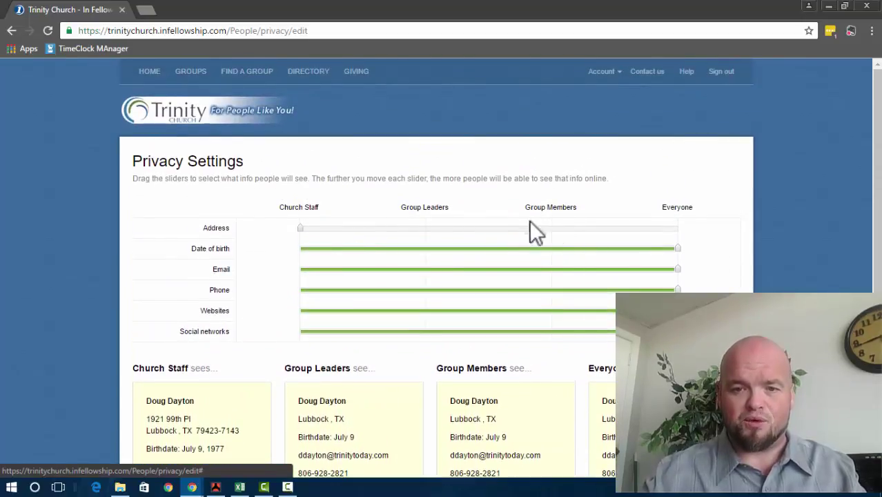
{"action": "left_click_drag", "start_coordinate": [298, 228], "coordinate": [525, 221]}
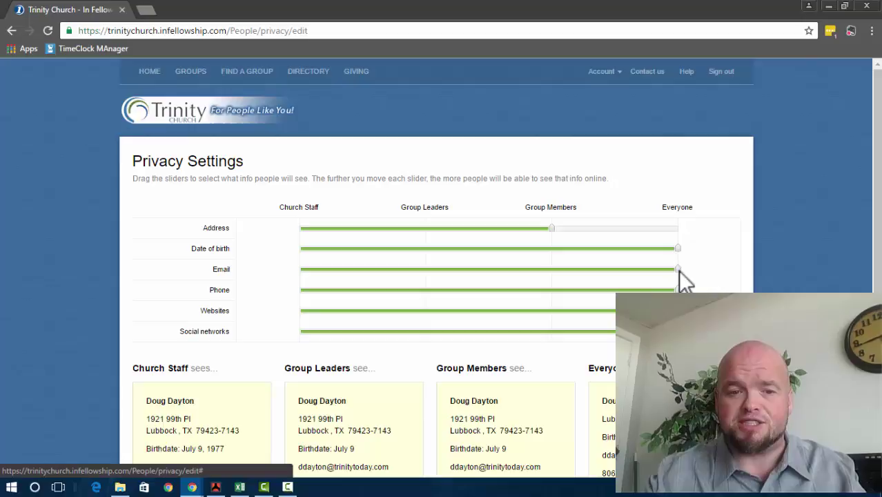
{"action": "left_click_drag", "start_coordinate": [679, 290], "coordinate": [334, 350]}
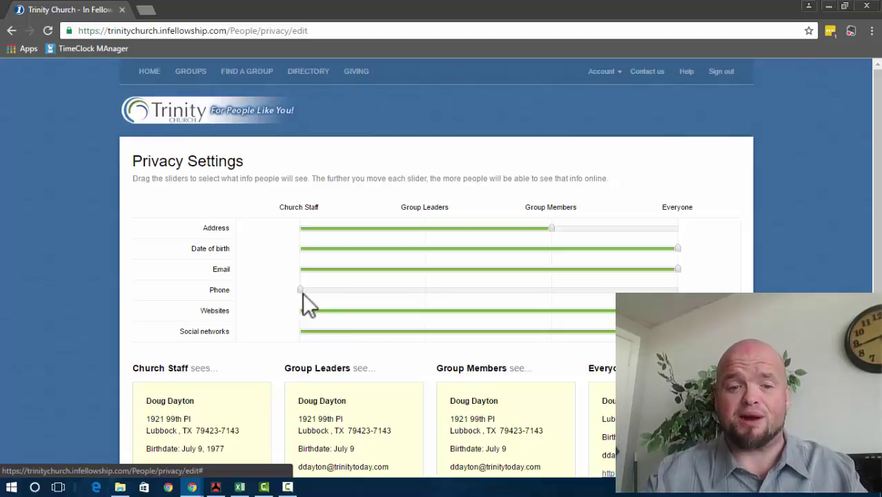
{"action": "left_click_drag", "start_coordinate": [300, 290], "coordinate": [662, 260]}
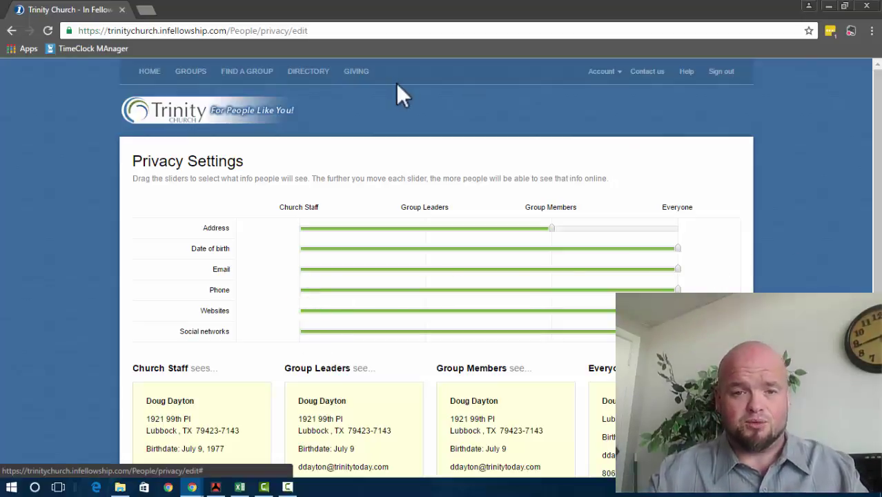
Step: Open Update Profile from HOME and review household, contact, address and social network details
{"action": "left_click", "coordinate": [148, 72]}
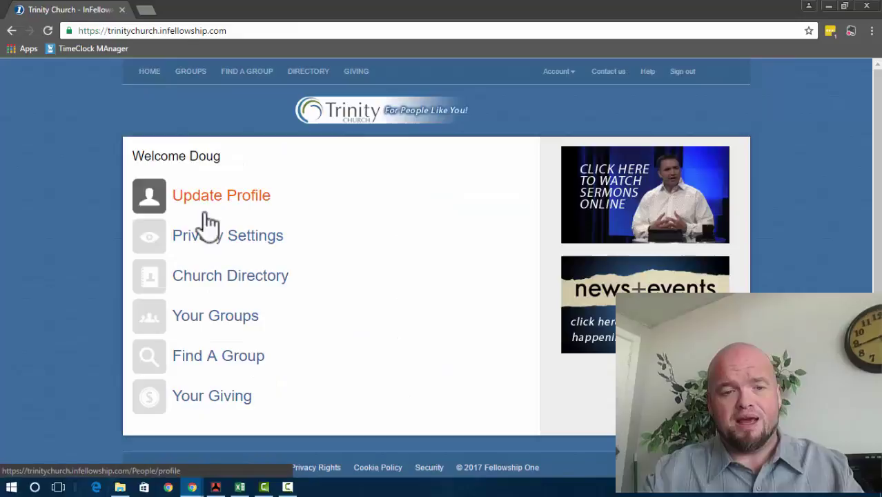
{"action": "left_click", "coordinate": [225, 202]}
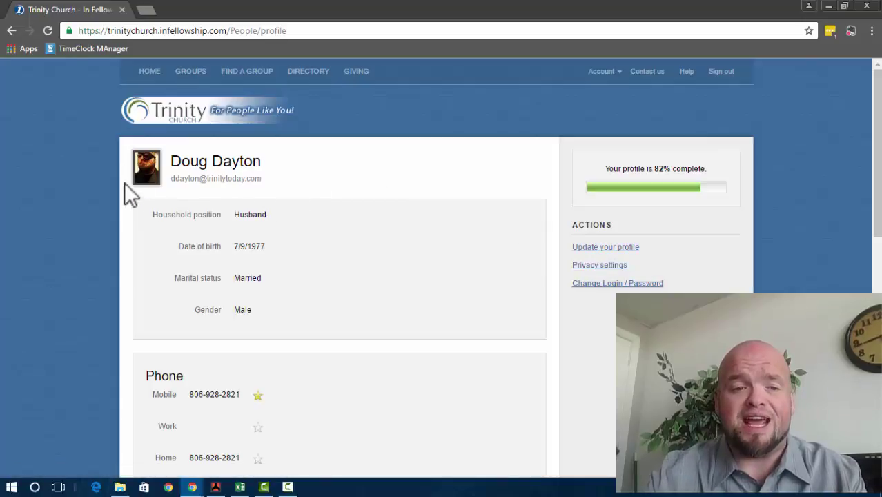
{"action": "scroll", "coordinate": [381, 292], "scroll_direction": "down", "scroll_amount": 2}
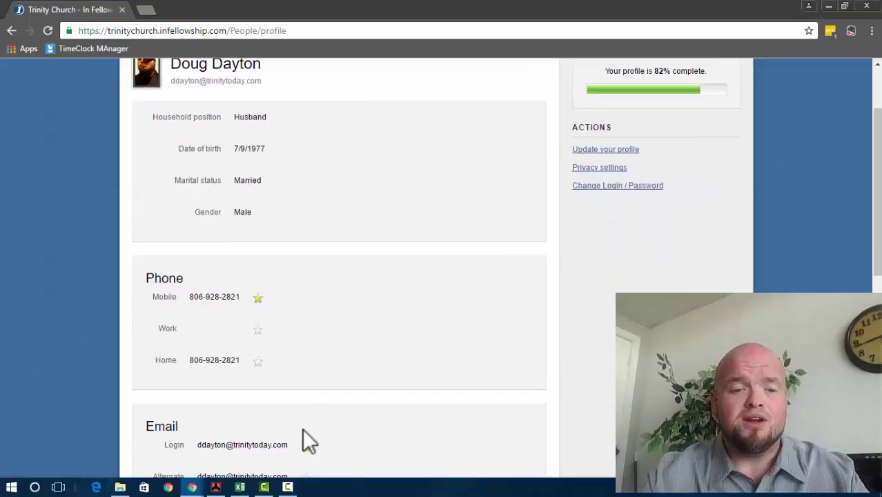
{"action": "scroll", "coordinate": [309, 439], "scroll_direction": "down", "scroll_amount": 2}
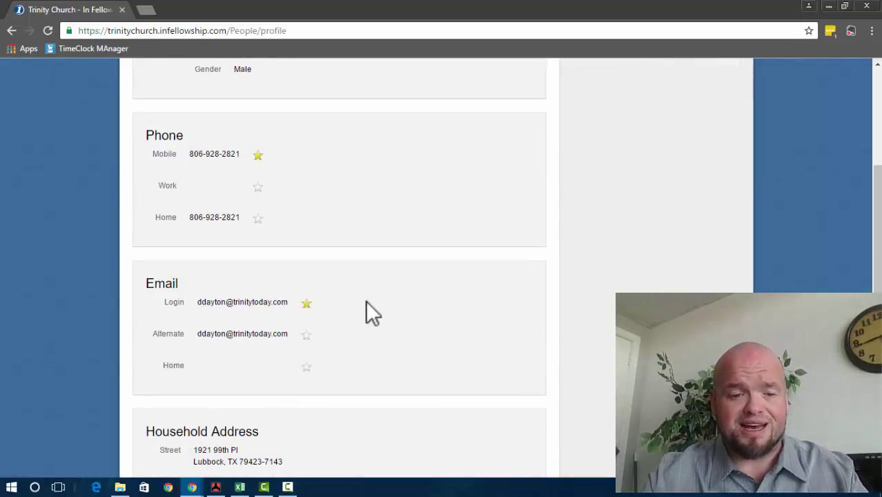
{"action": "scroll", "coordinate": [365, 302], "scroll_direction": "down", "scroll_amount": 3}
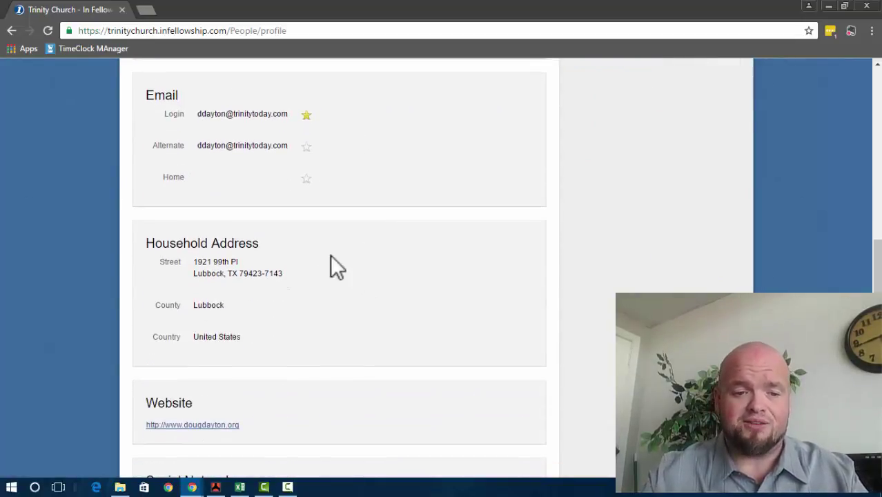
{"action": "scroll", "coordinate": [330, 261], "scroll_direction": "down", "scroll_amount": 3}
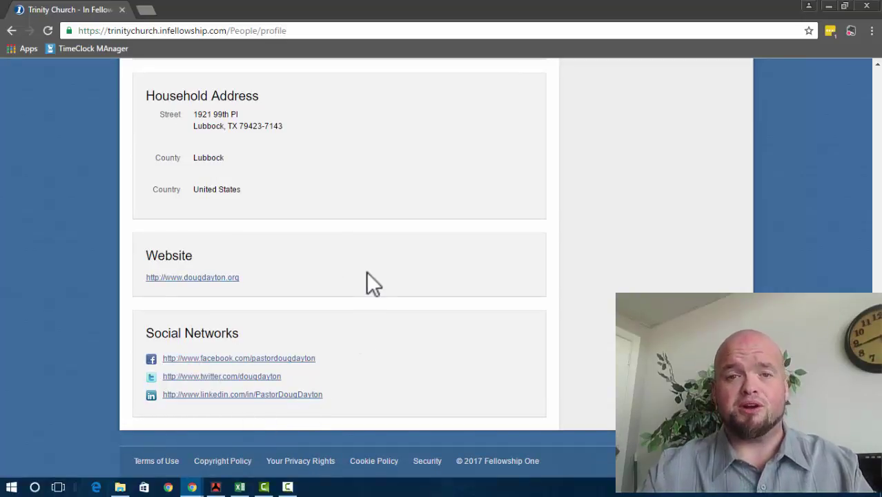
{"action": "scroll", "coordinate": [366, 271], "scroll_direction": "up", "scroll_amount": 5}
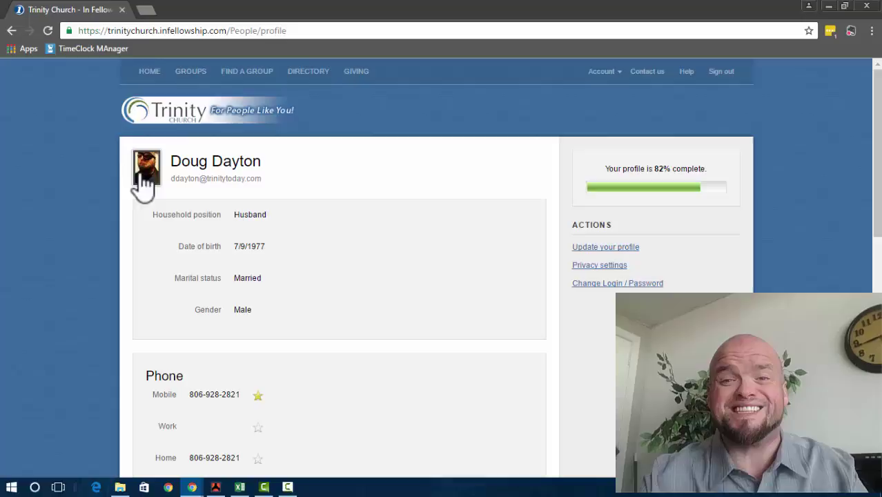
Step: Open Trinity Outreach Group 2016 from Your Groups and try its Roster tab
{"action": "left_click", "coordinate": [149, 71]}
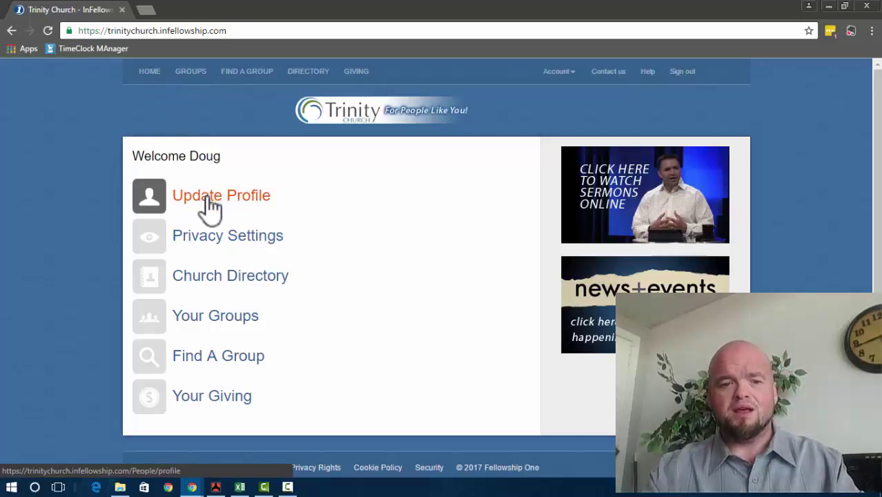
{"action": "left_click", "coordinate": [216, 323]}
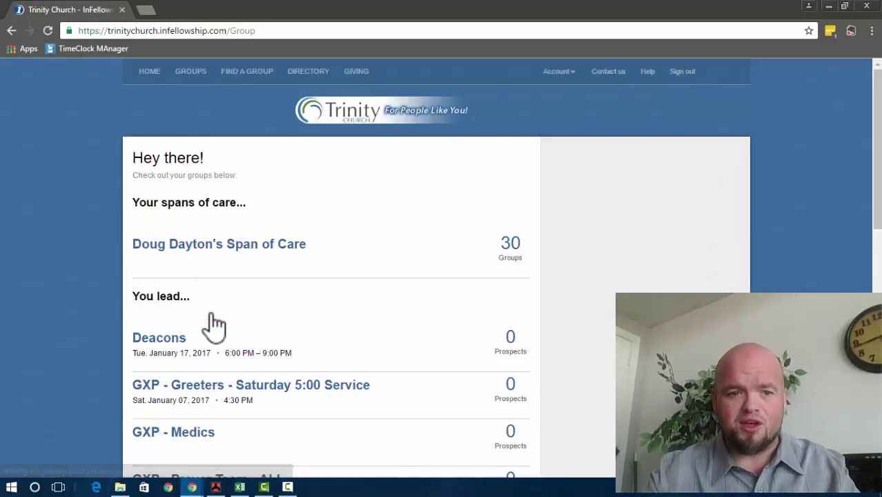
{"action": "scroll", "coordinate": [214, 324], "scroll_direction": "down", "scroll_amount": 10}
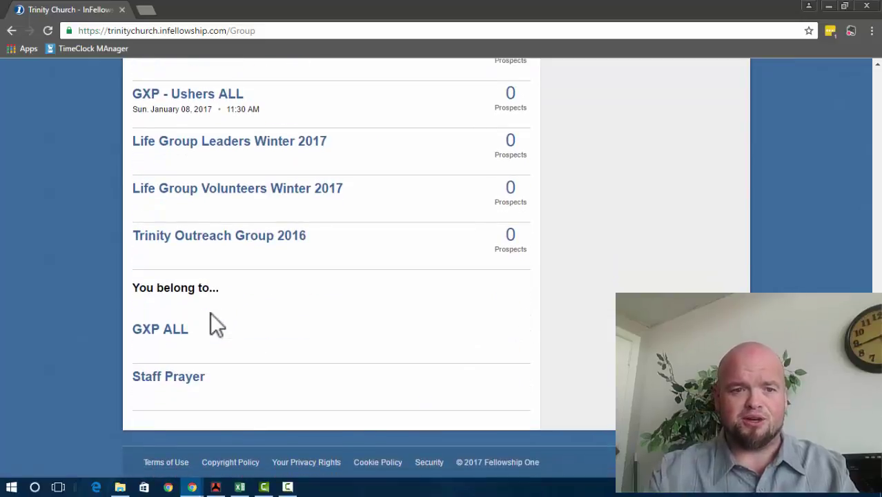
{"action": "left_click", "coordinate": [217, 237]}
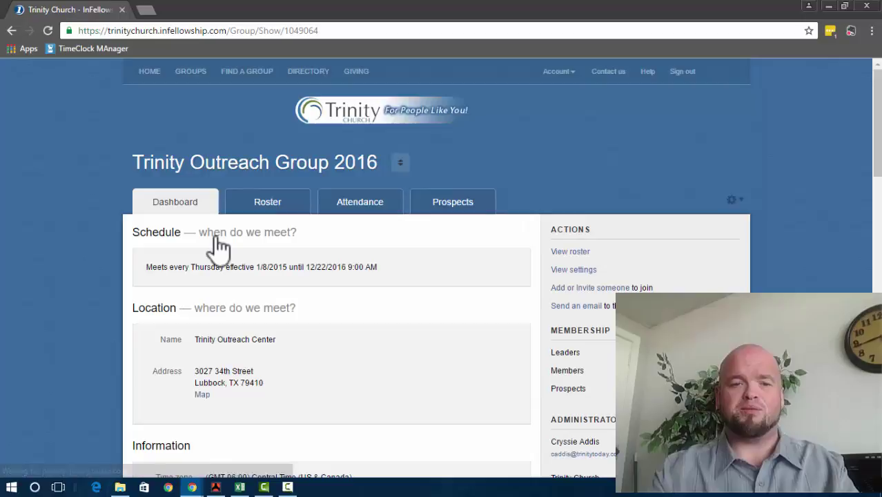
{"action": "scroll", "coordinate": [83, 268], "scroll_direction": "down", "scroll_amount": 1}
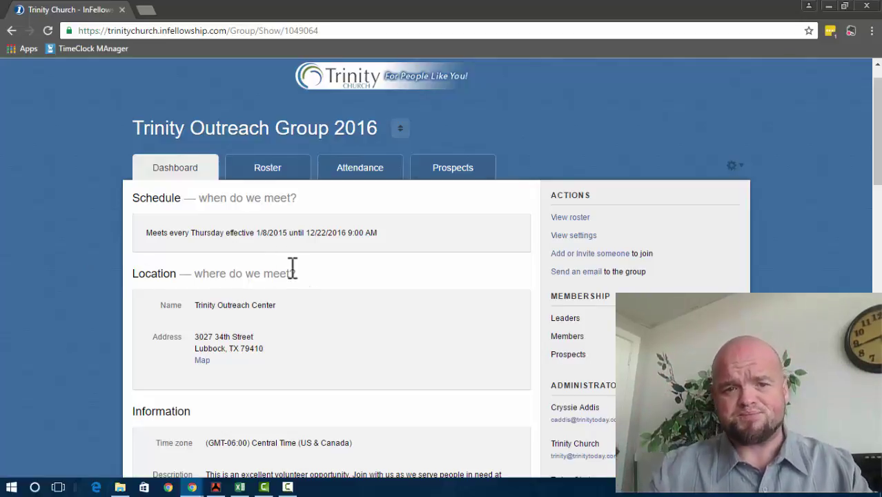
{"action": "left_click", "coordinate": [266, 177]}
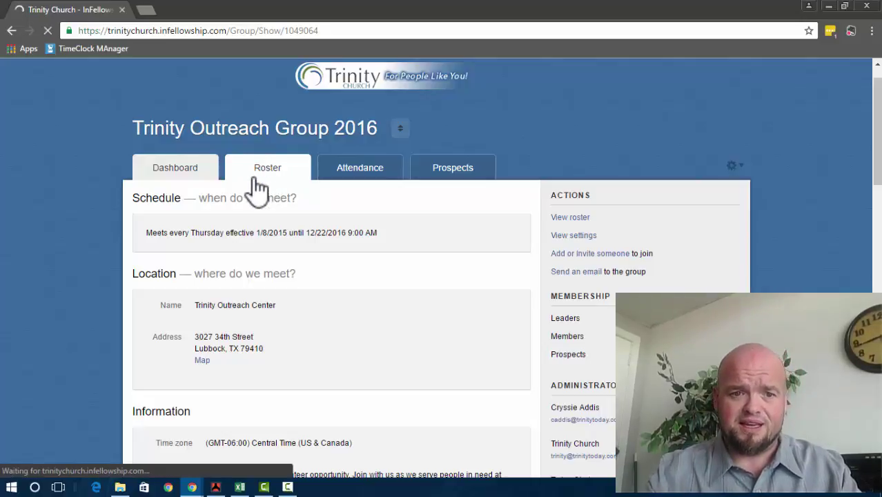
Step: Leave the roster error page and reopen Trinity Outreach Group 2016 via Your Groups
{"action": "left_click", "coordinate": [269, 176]}
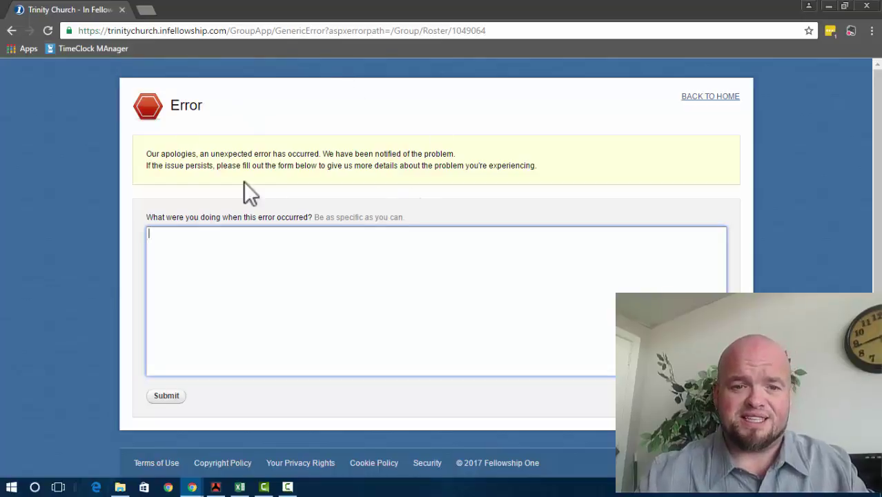
{"action": "left_click", "coordinate": [724, 98]}
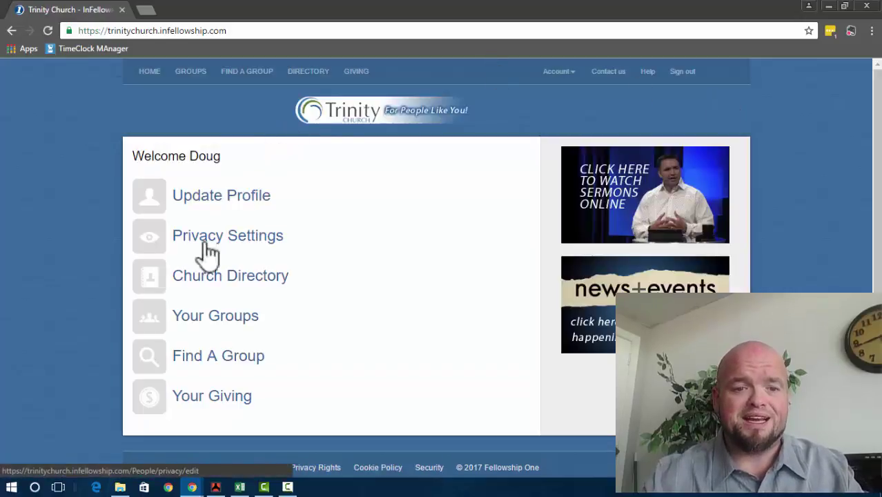
{"action": "left_click", "coordinate": [207, 320]}
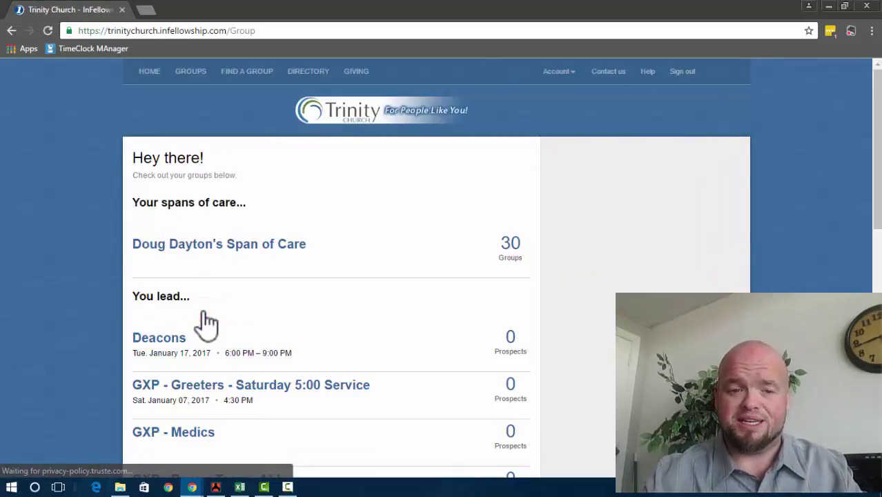
{"action": "scroll", "coordinate": [207, 321], "scroll_direction": "down", "scroll_amount": 9}
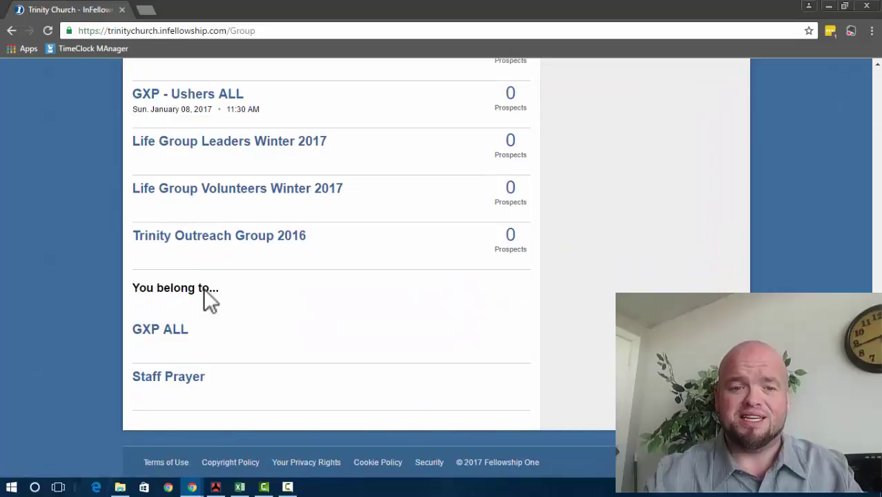
{"action": "left_click", "coordinate": [219, 236]}
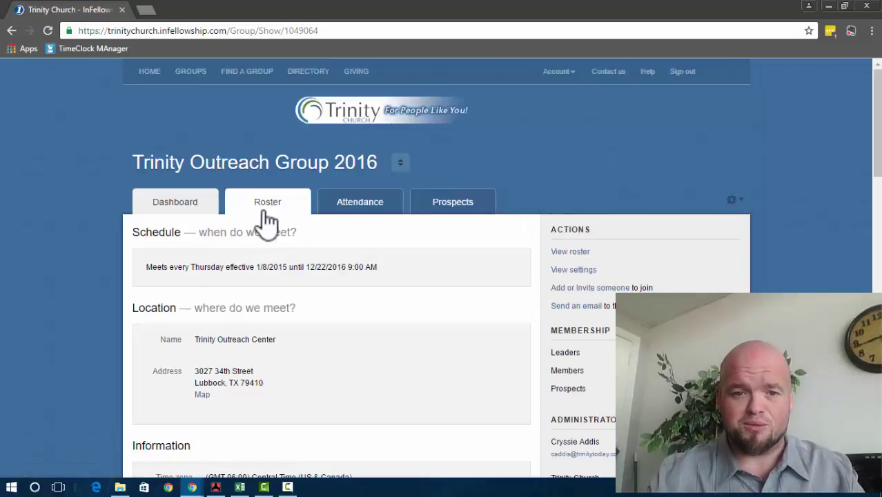
Step: Open the Trinity Outreach Group 2016 roster and scroll through its 38 members and 3 leaders
{"action": "left_click", "coordinate": [265, 207]}
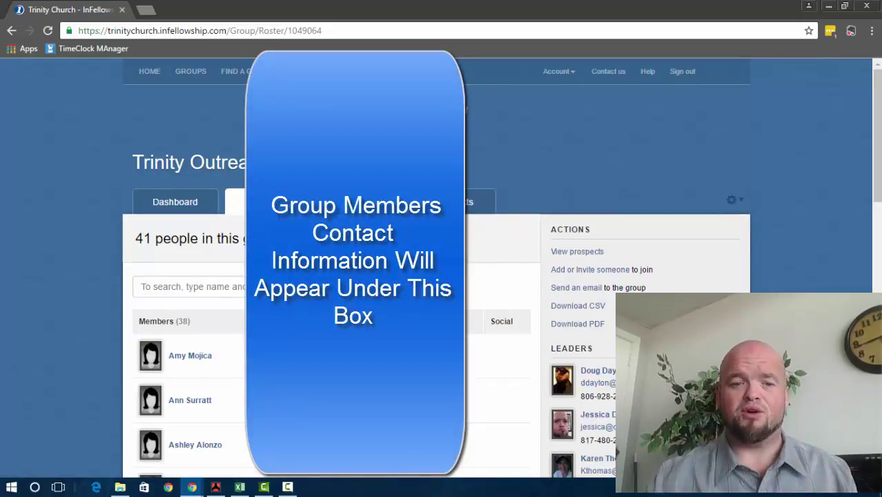
{"action": "scroll", "coordinate": [435, 276], "scroll_direction": "down", "scroll_amount": 3}
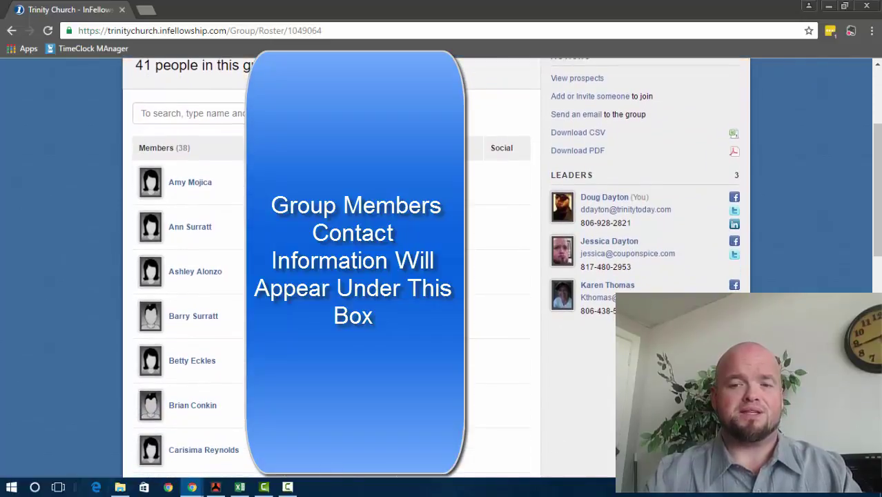
{"action": "scroll", "coordinate": [435, 276], "scroll_direction": "down", "scroll_amount": 3}
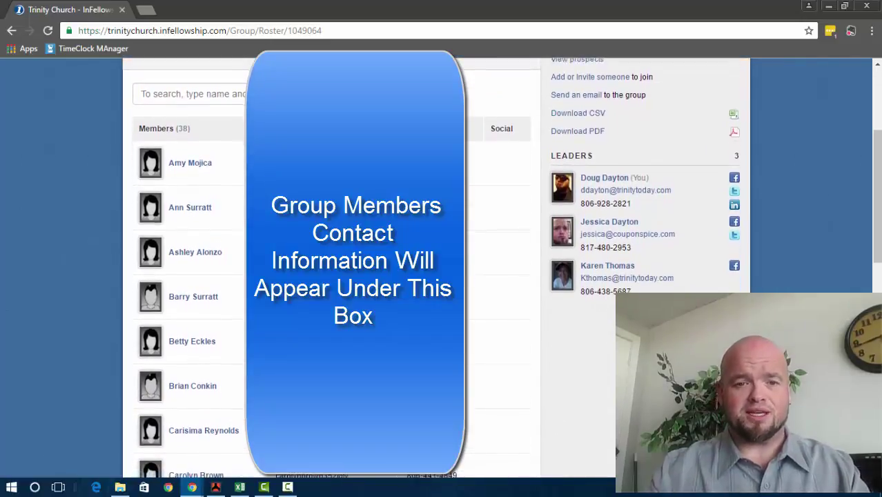
{"action": "scroll", "coordinate": [434, 276], "scroll_direction": "down", "scroll_amount": 6}
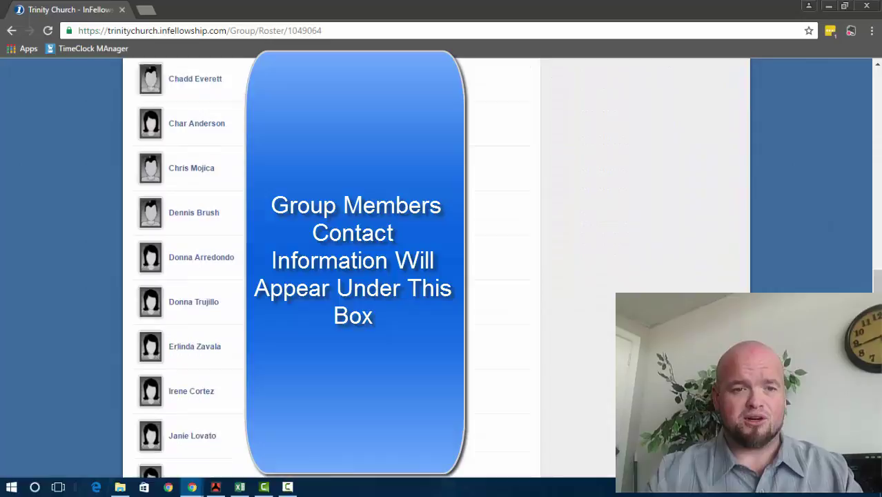
{"action": "scroll", "coordinate": [435, 276], "scroll_direction": "down", "scroll_amount": 1}
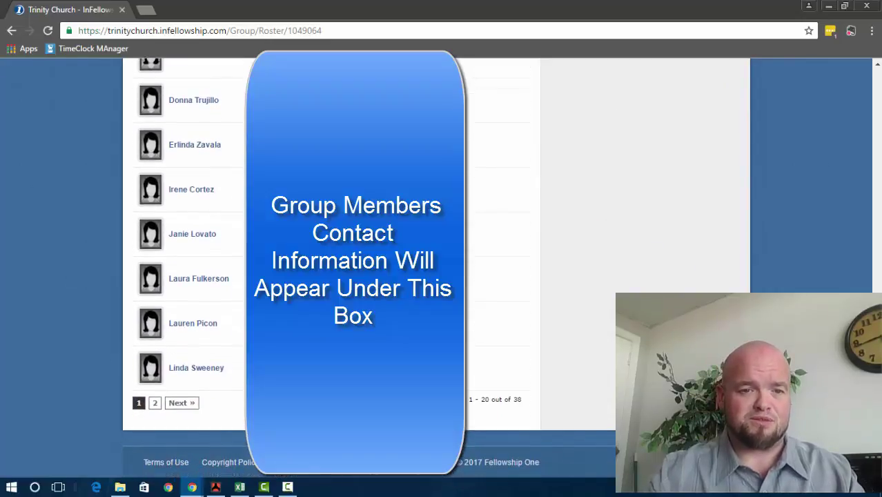
{"action": "scroll", "coordinate": [435, 276], "scroll_direction": "up", "scroll_amount": 9}
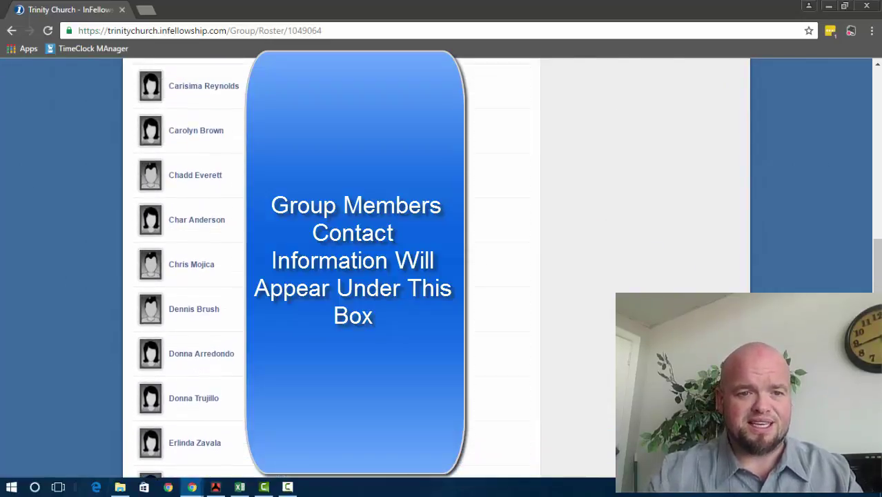
{"action": "scroll", "coordinate": [435, 276], "scroll_direction": "up", "scroll_amount": 3}
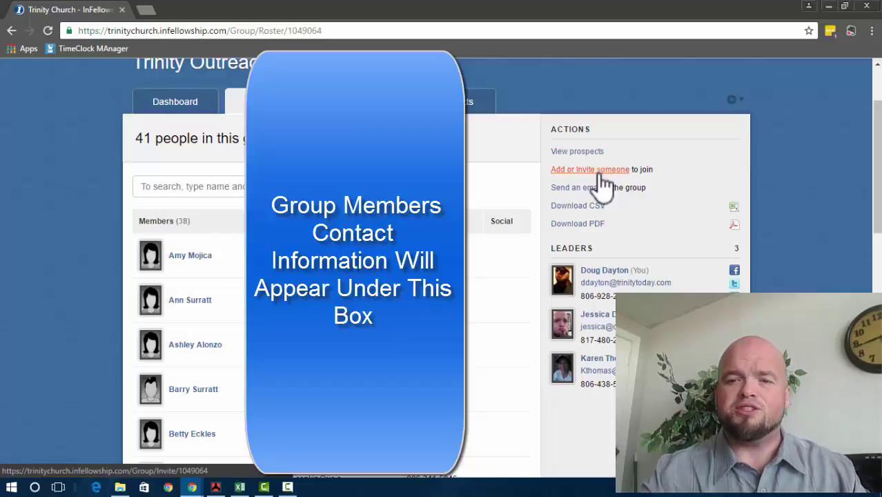
Step: Start an add-or-invite entry with the person's first and last name, autofilled e-mail and phone number
{"action": "left_click", "coordinate": [603, 174]}
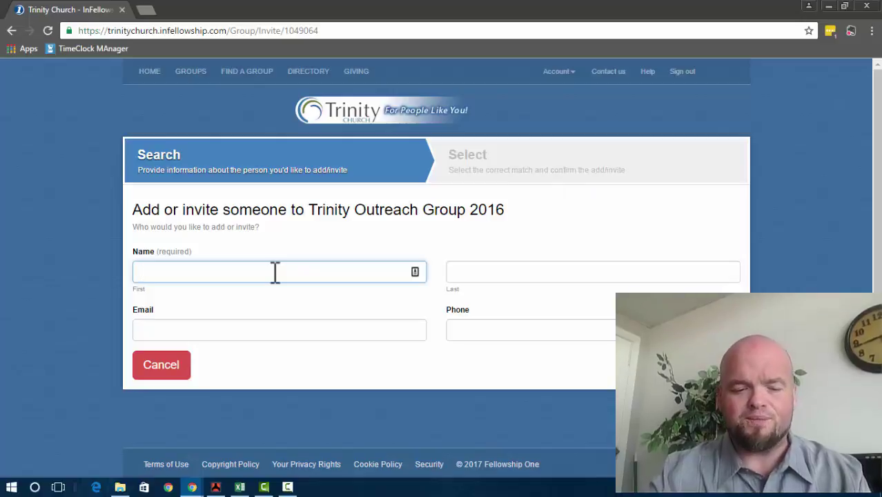
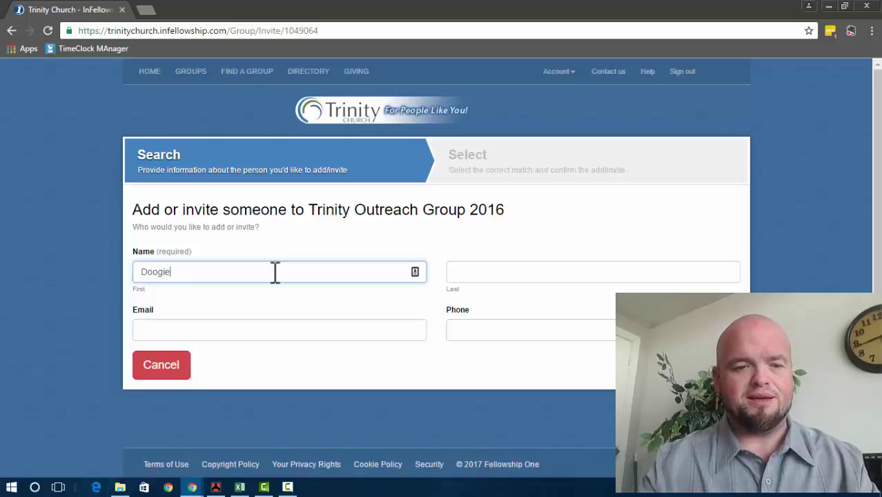
{"action": "key", "text": "Tab"}
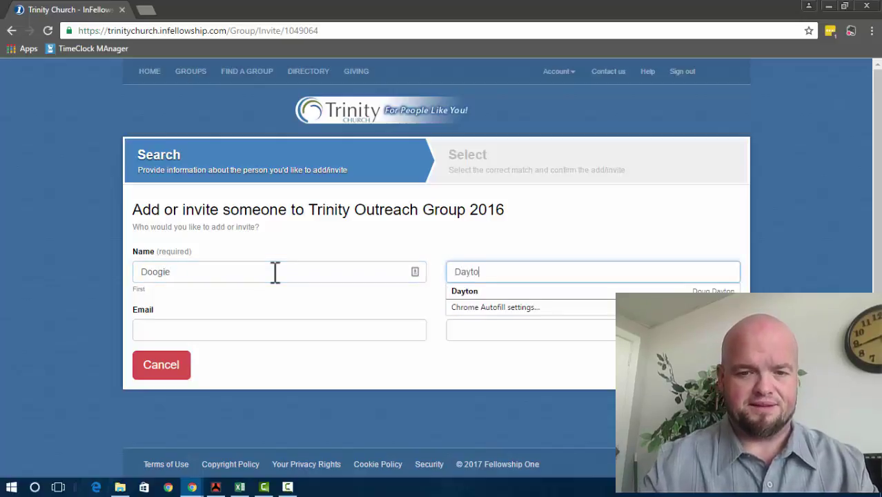
{"action": "left_click", "coordinate": [204, 333]}
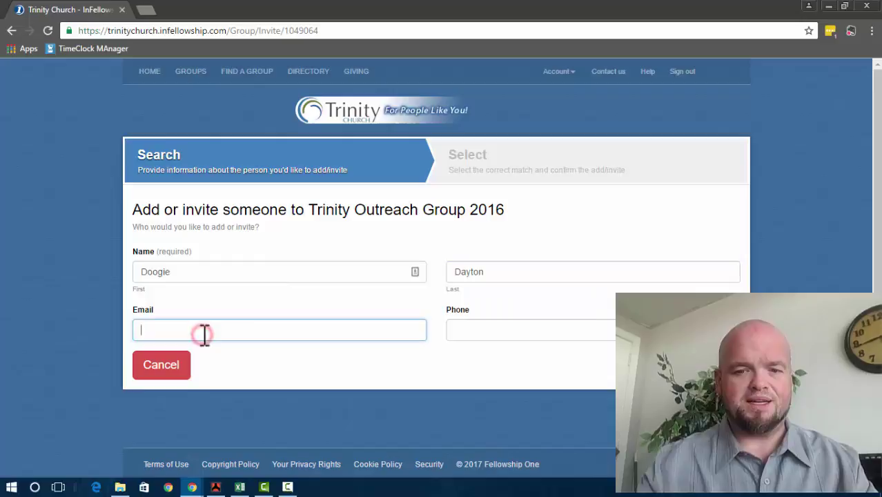
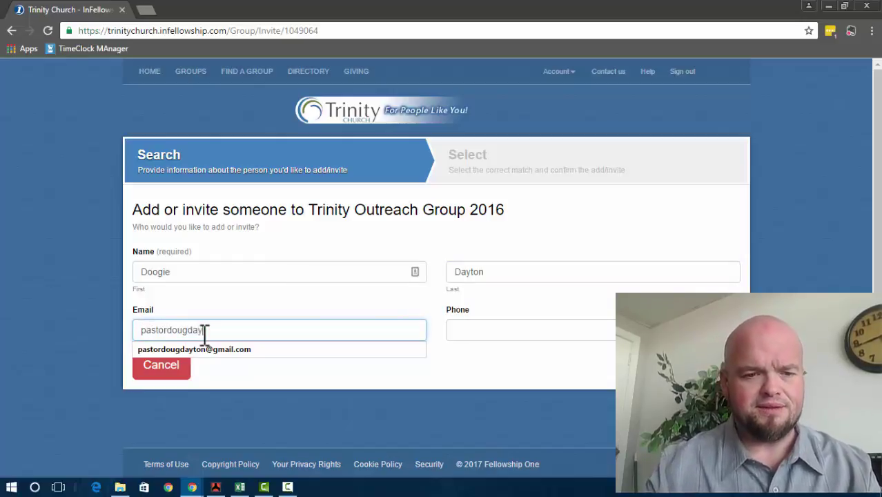
{"action": "key", "text": "Down"}
{"action": "key", "text": "Return"}
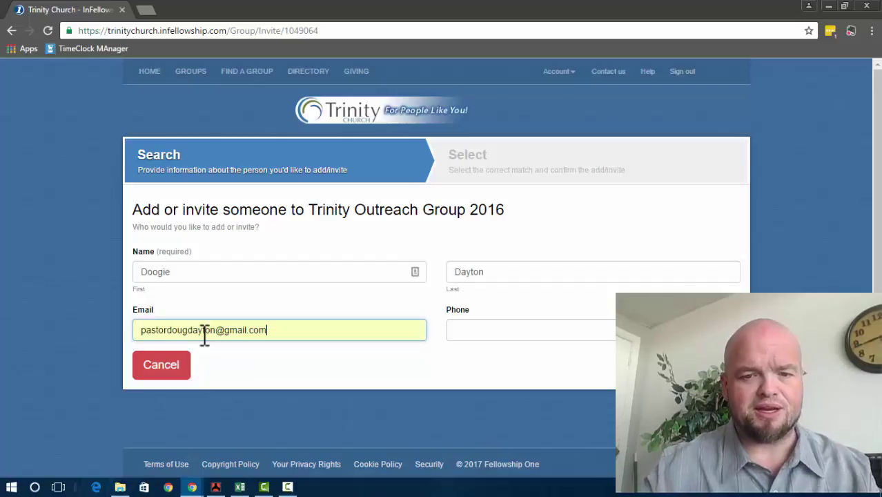
{"action": "left_click", "coordinate": [475, 329]}
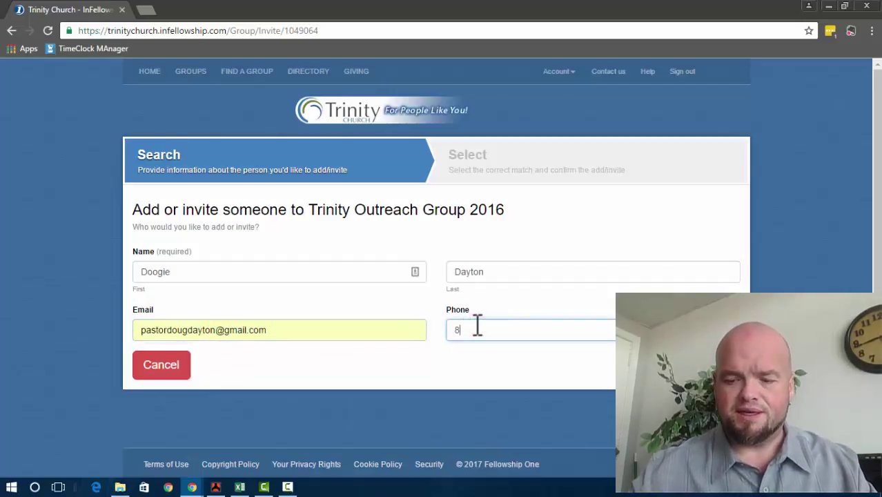
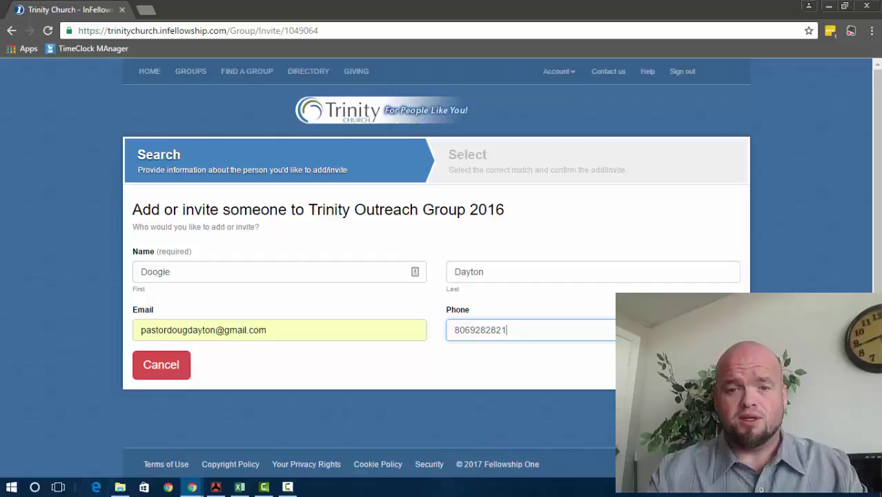
Step: Submit the entered details to search for matches, finding one potential match
{"action": "key", "text": "Return"}
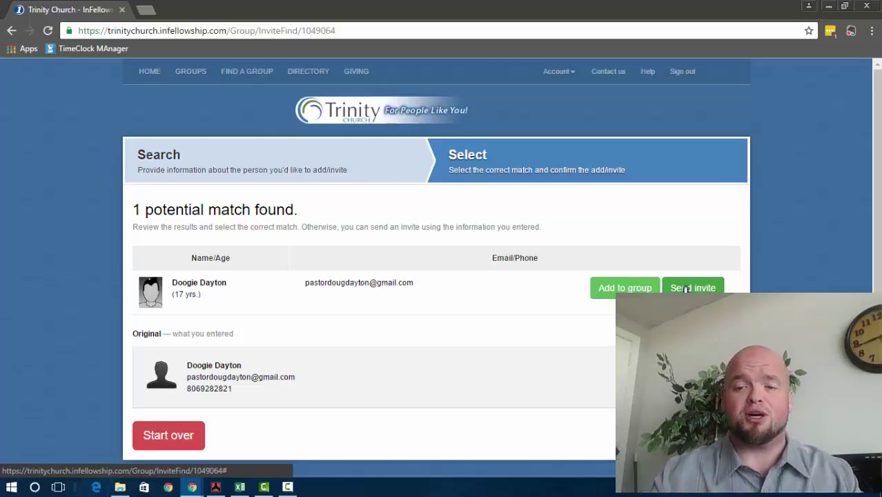
Step: Choose to invite the matched person and fill the Phone field from autofill
{"action": "left_click", "coordinate": [686, 289]}
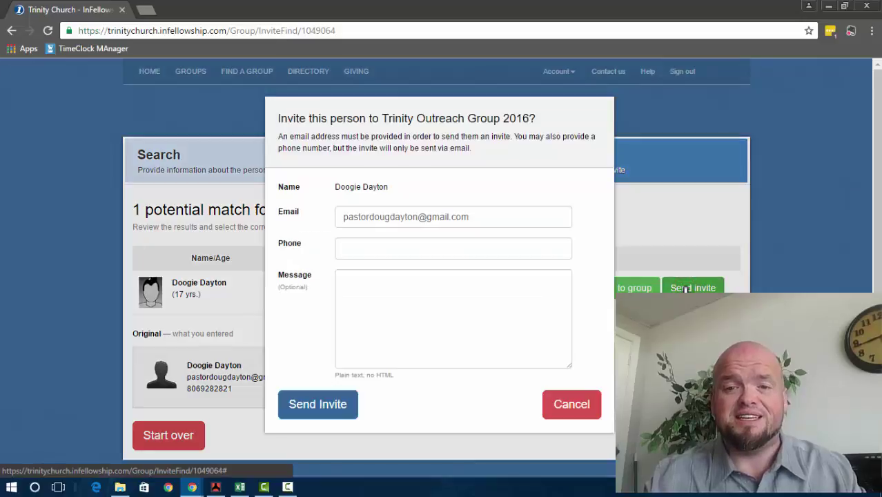
{"action": "left_click", "coordinate": [474, 247]}
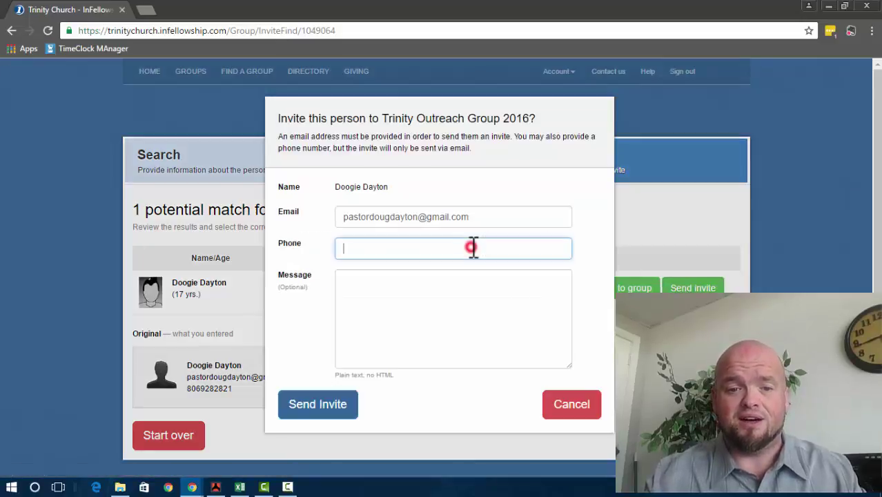
{"action": "type", "text": "8"}
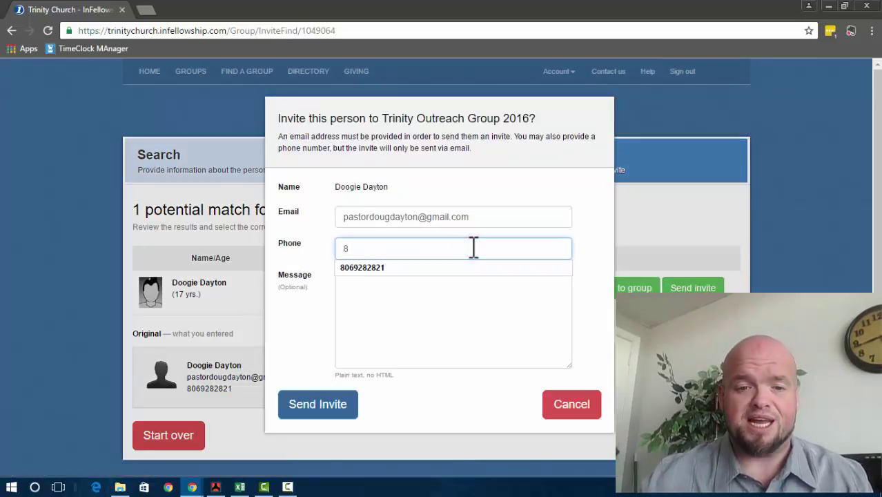
{"action": "key", "text": "Down"}
{"action": "key", "text": "Return"}
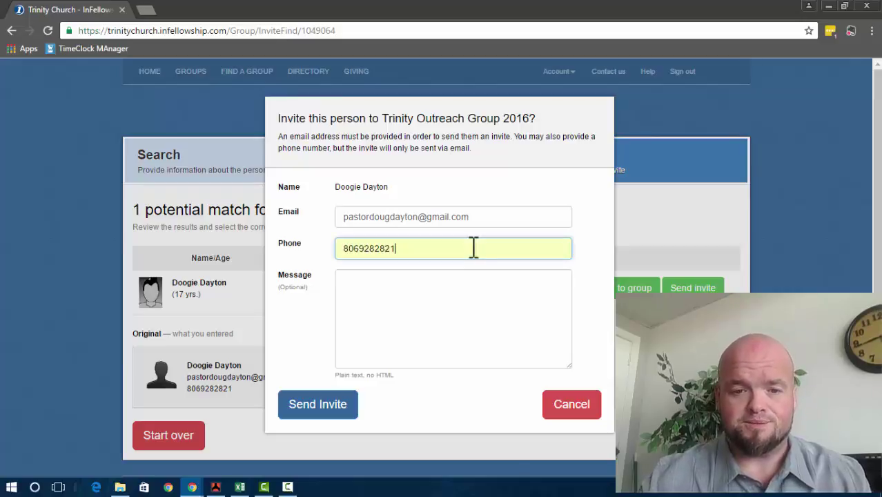
Step: Write the message 'I would like to invite you to' and send the invitation
{"action": "left_click", "coordinate": [459, 290]}
{"action": "type", "text": "I would like to"}
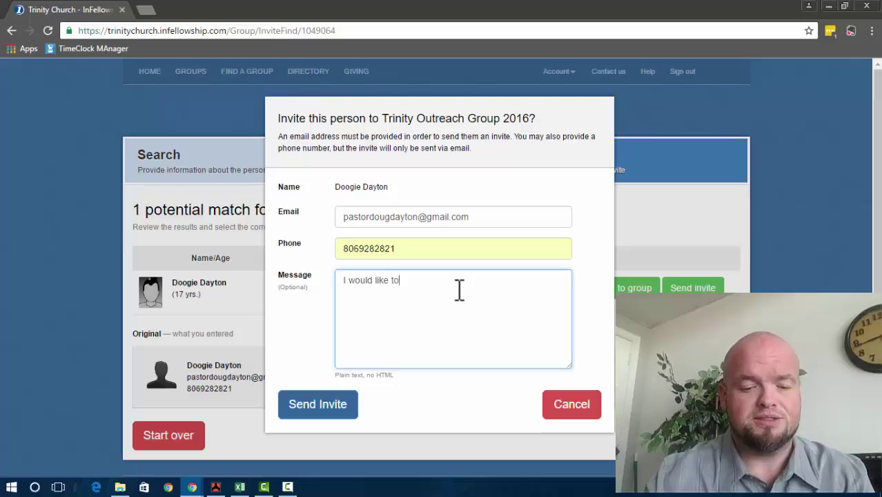
{"action": "type", "text": " invit"}
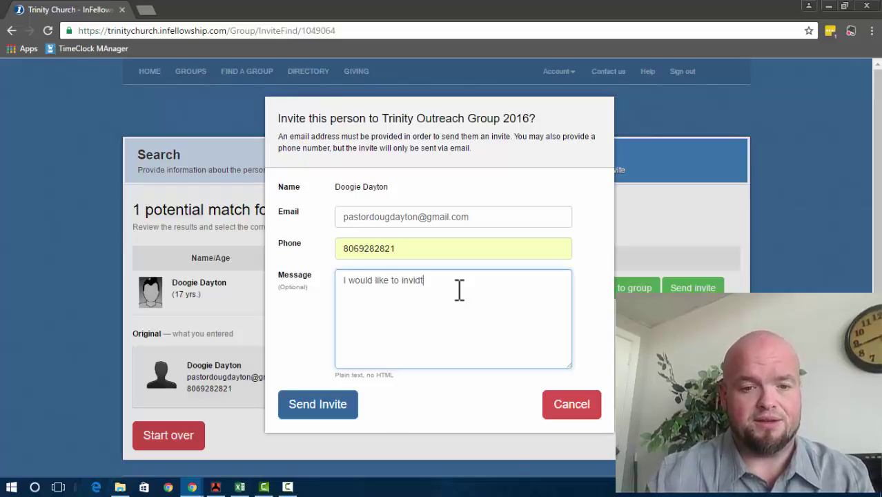
{"action": "key", "text": "BackSpace"}
{"action": "type", "text": "te you"}
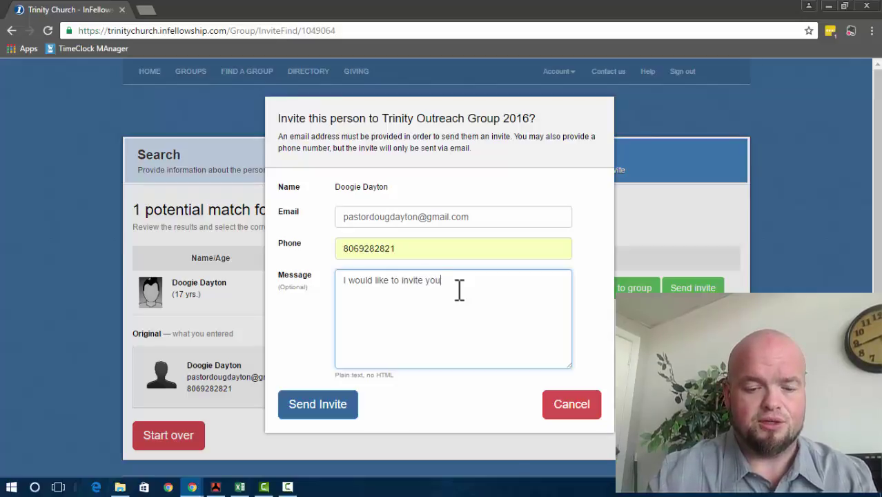
{"action": "type", "text": " to join"}
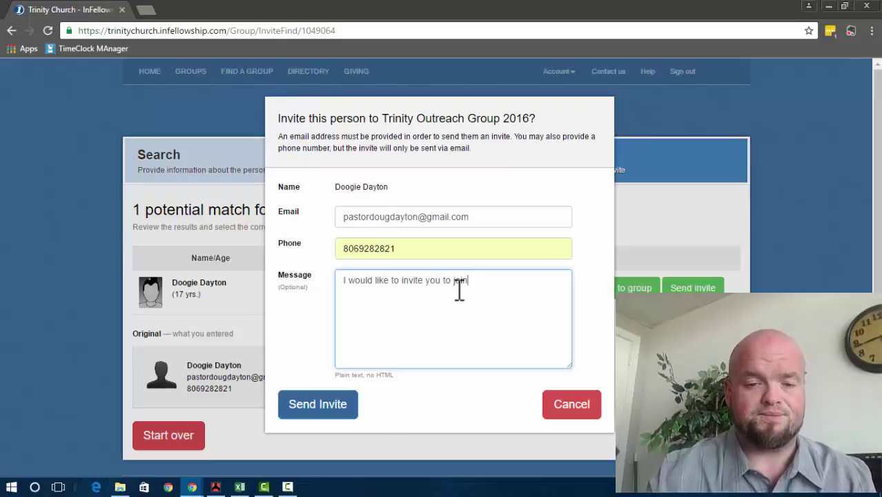
{"action": "left_click", "coordinate": [326, 408]}
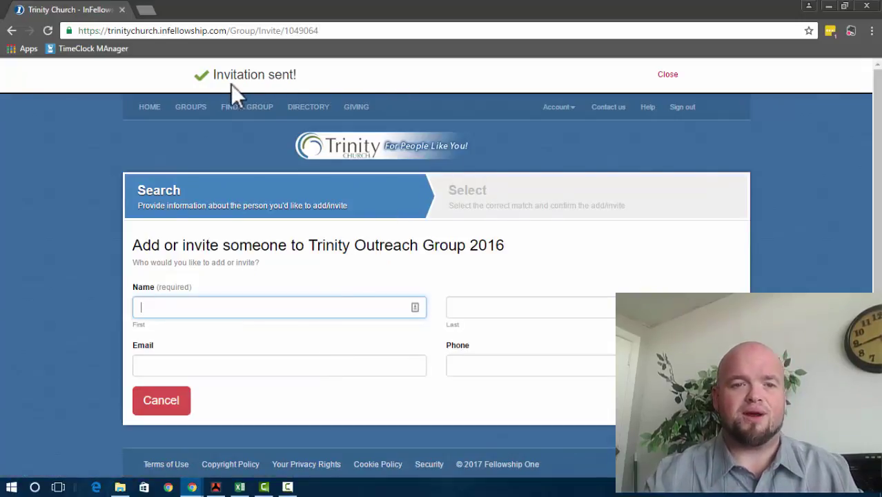
Step: Go to Home, then Your Groups, and open the Trinity Outreach Group 2016 dashboard
{"action": "left_click", "coordinate": [213, 84]}
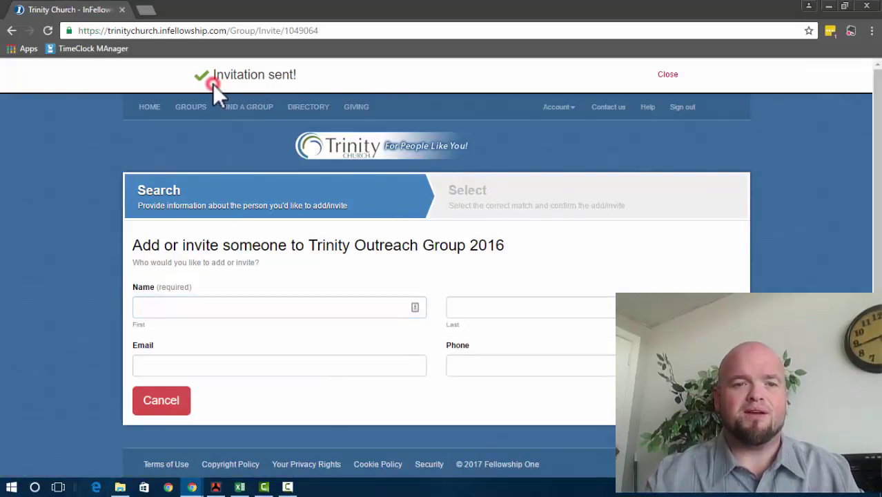
{"action": "left_click", "coordinate": [305, 79], "text": "shift"}
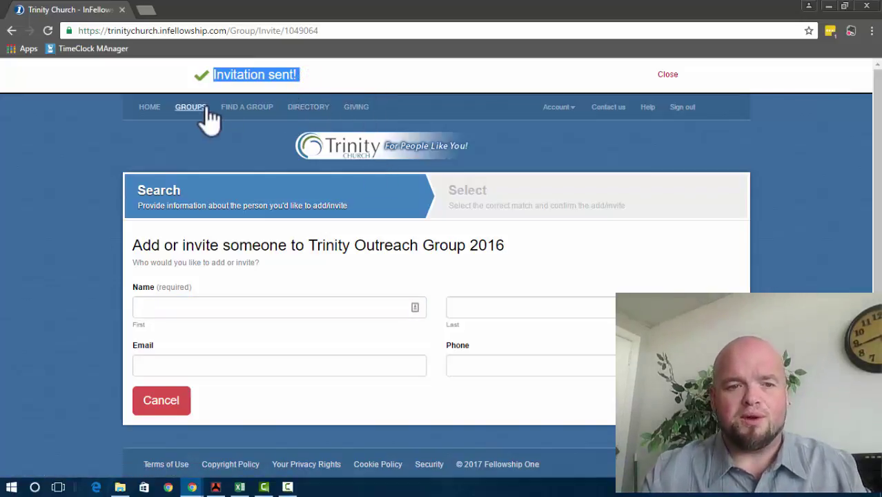
{"action": "left_click", "coordinate": [233, 153]}
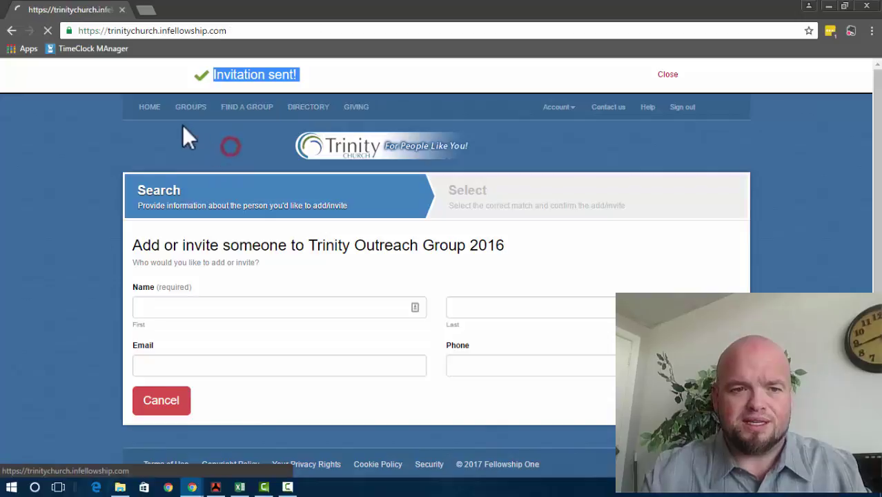
{"action": "left_click", "coordinate": [146, 109]}
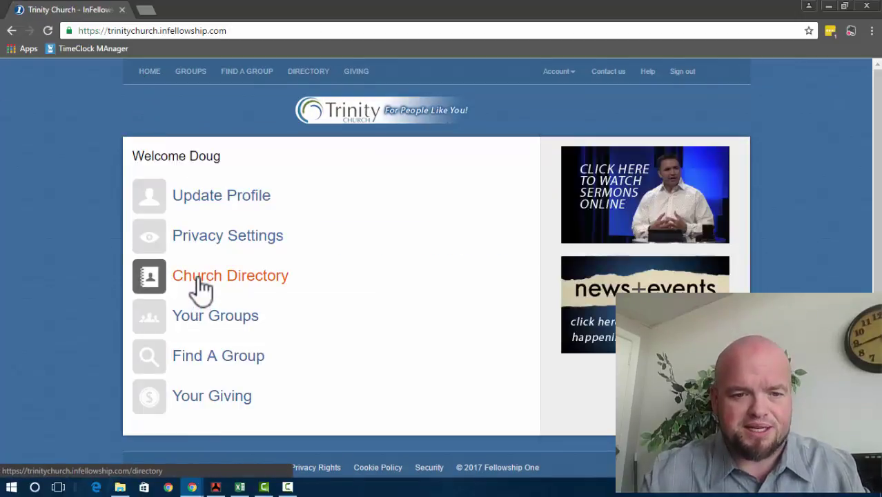
{"action": "left_click", "coordinate": [198, 312]}
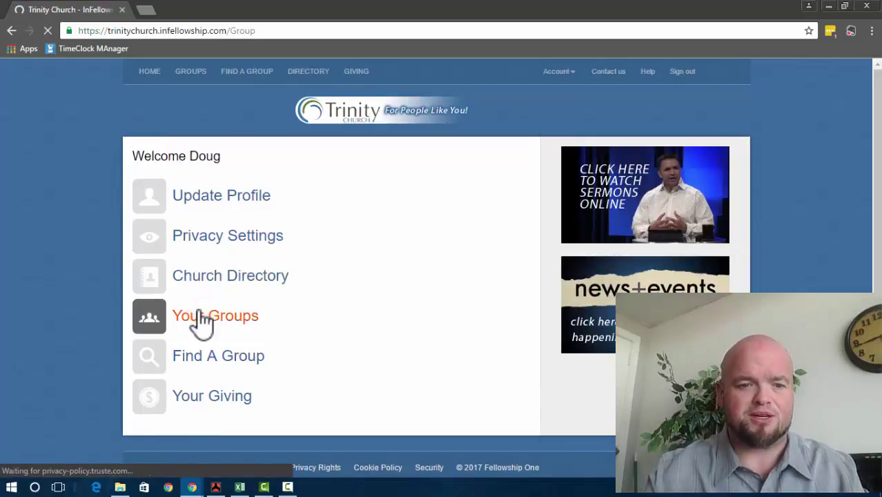
{"action": "scroll", "coordinate": [198, 310], "scroll_direction": "down", "scroll_amount": 10}
{"action": "scroll", "coordinate": [198, 314], "scroll_direction": "down", "scroll_amount": 2}
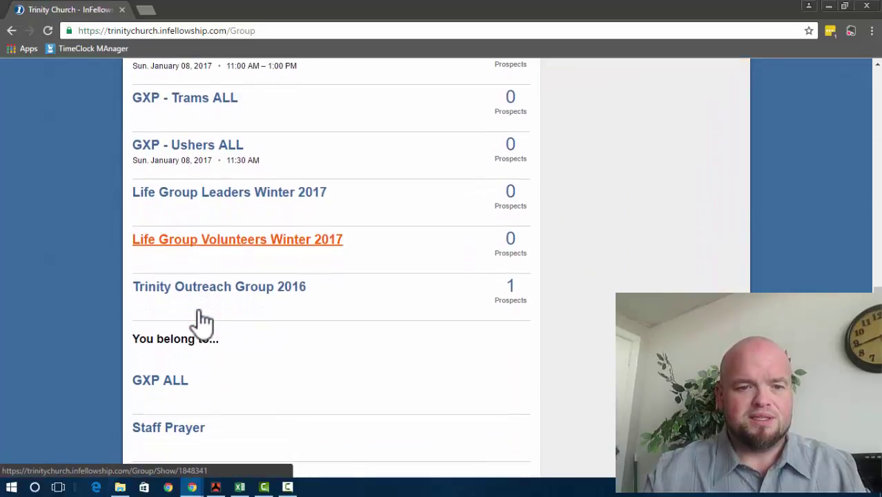
{"action": "left_click", "coordinate": [201, 287]}
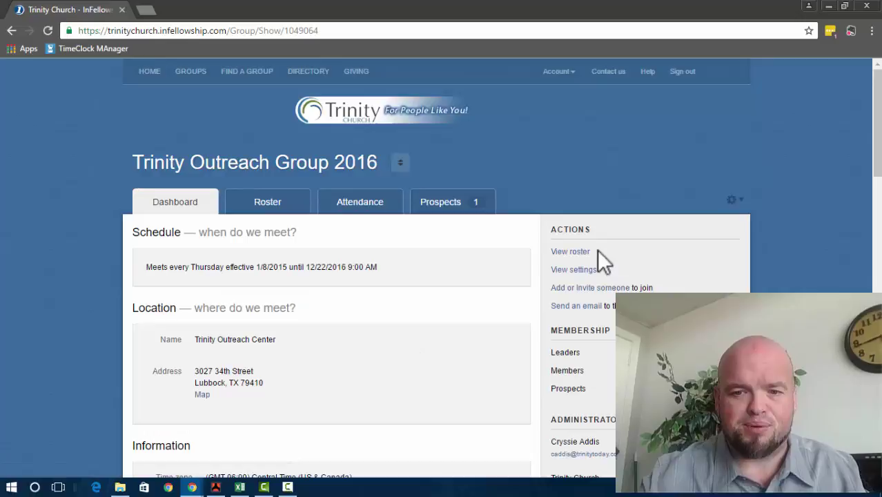
{"action": "scroll", "coordinate": [597, 249], "scroll_direction": "down", "scroll_amount": 1}
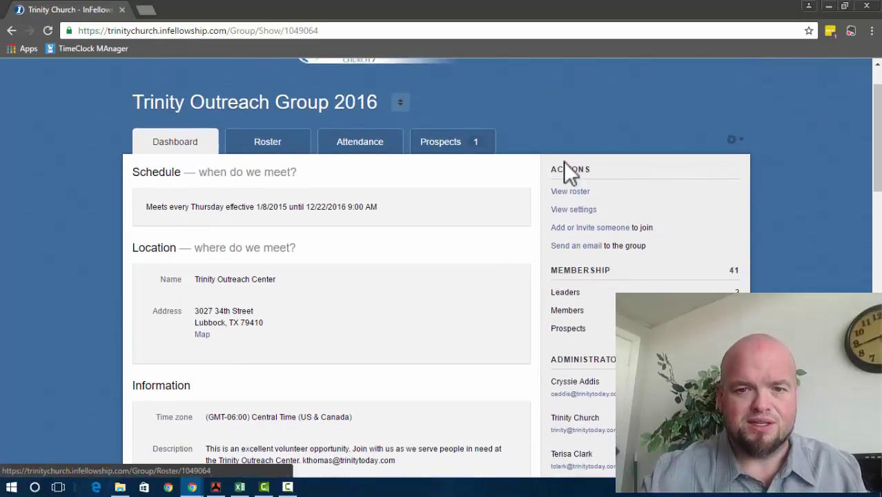
Step: Open the invited prospect's task from the Prospects list and start a Met face-to-face note
{"action": "left_click", "coordinate": [445, 147]}
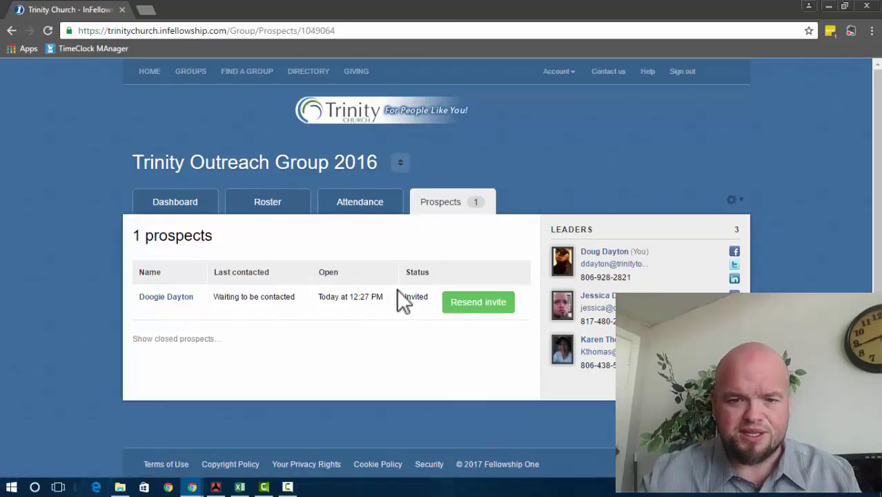
{"action": "left_click", "coordinate": [170, 300]}
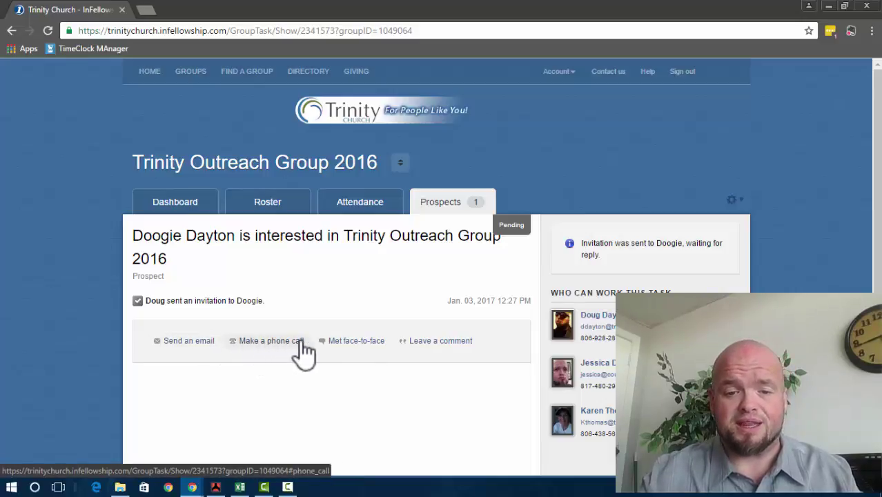
{"action": "left_click", "coordinate": [340, 348]}
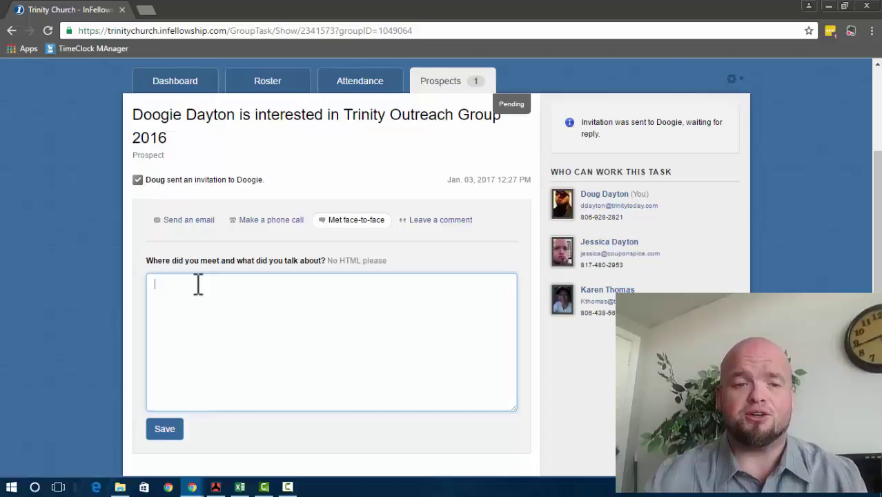
Step: Log a phone call to the prospect as 'Left a message' with note 'Never called back'
{"action": "left_click", "coordinate": [234, 221]}
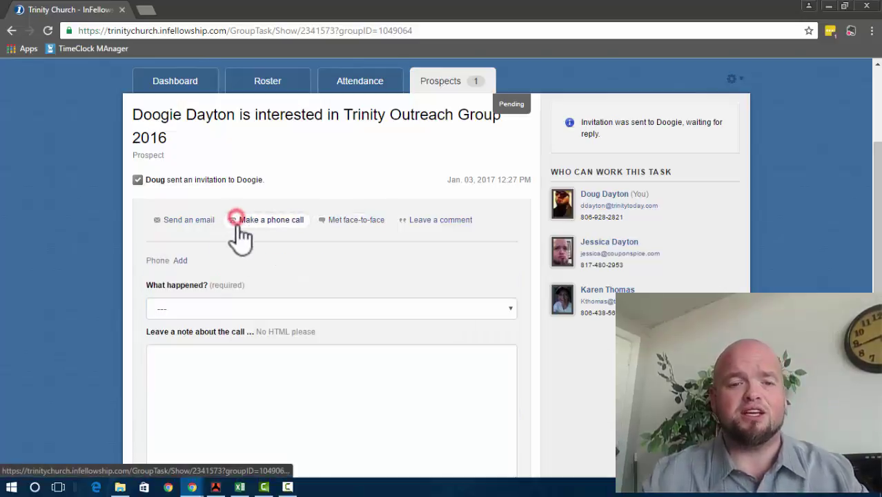
{"action": "left_click", "coordinate": [219, 307]}
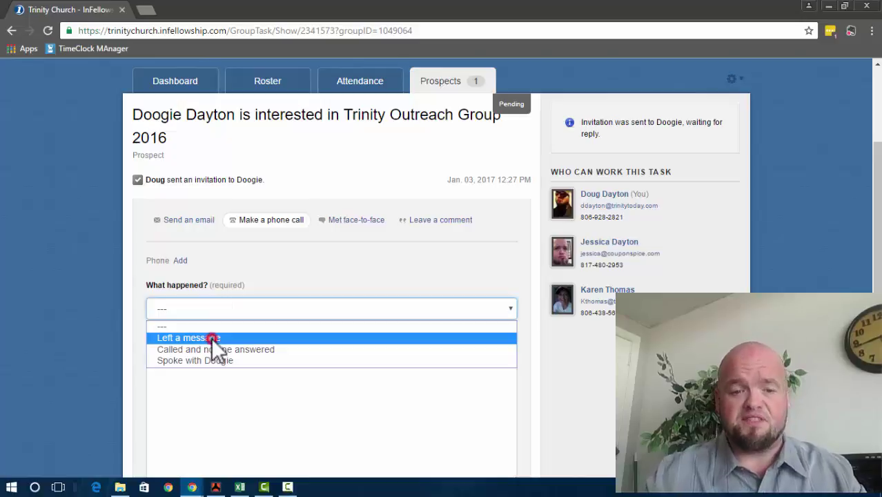
{"action": "left_click", "coordinate": [213, 339]}
{"action": "left_click", "coordinate": [203, 371]}
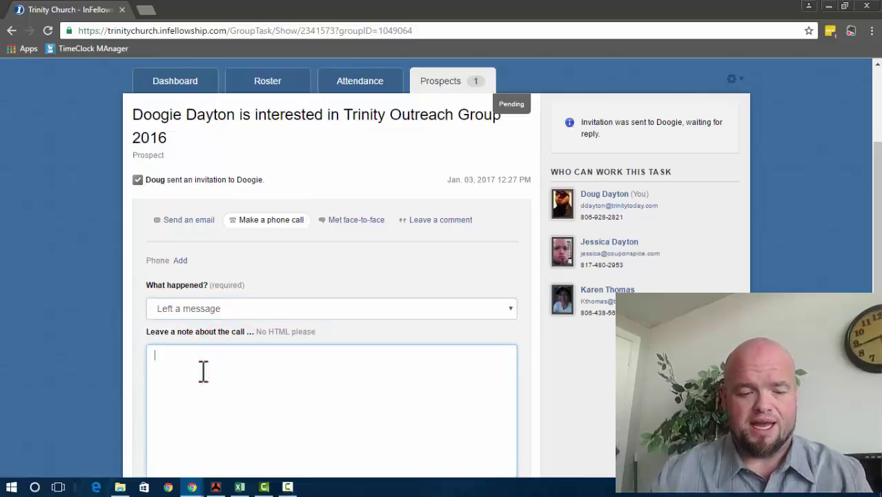
{"action": "type", "text": "Ne"}
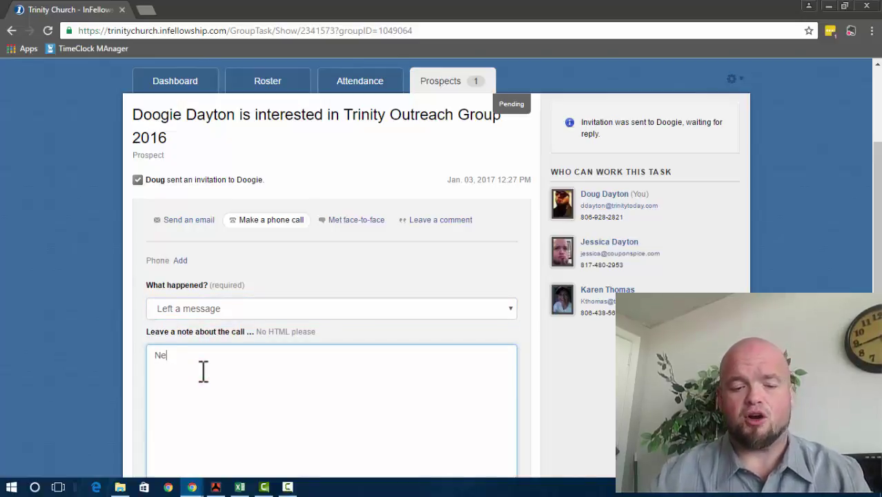
{"action": "type", "text": "ver called back"}
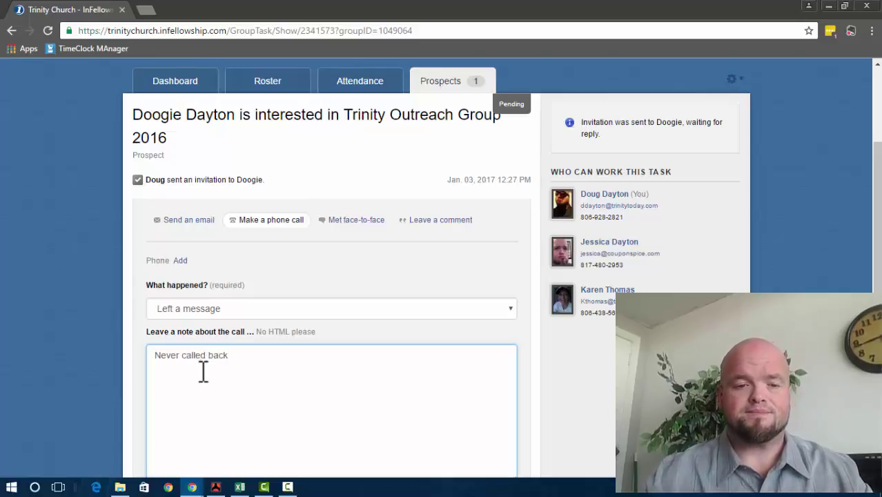
{"action": "scroll", "coordinate": [203, 371], "scroll_direction": "down", "scroll_amount": 2}
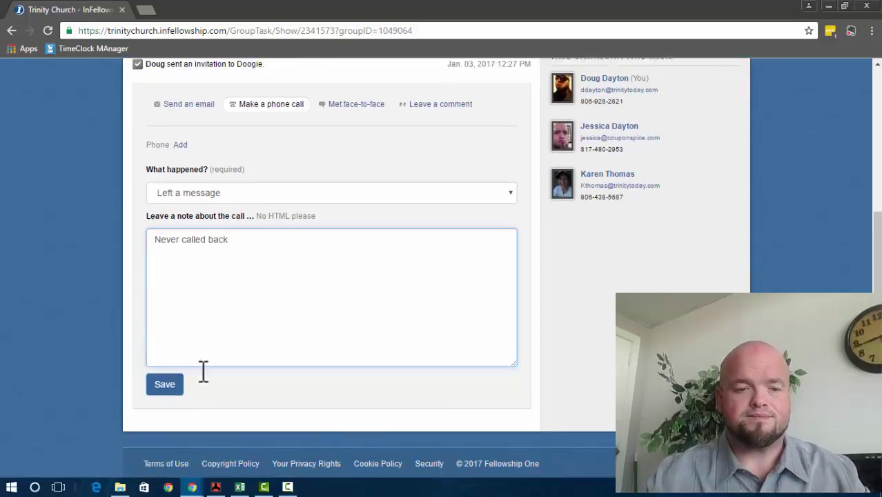
{"action": "left_click", "coordinate": [165, 390]}
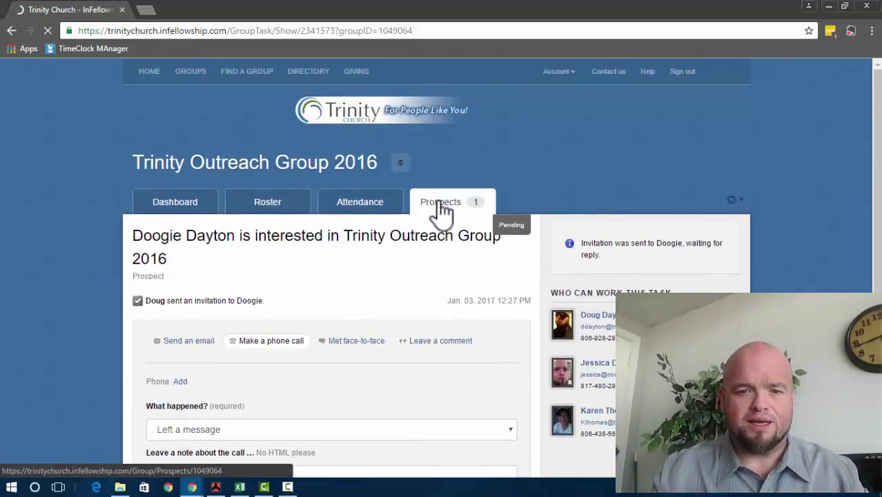
Step: Check the prospect's Last contacted date, then review the phone call in the task history
{"action": "left_click", "coordinate": [435, 207]}
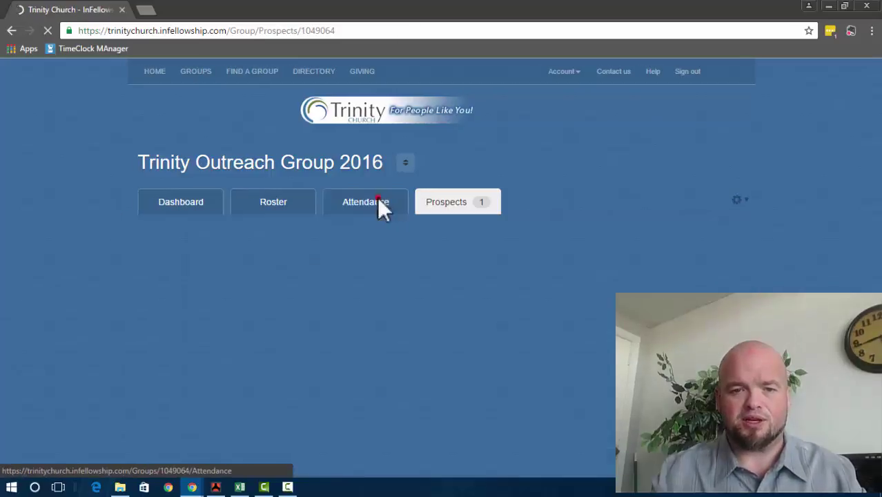
{"action": "left_click", "coordinate": [380, 198]}
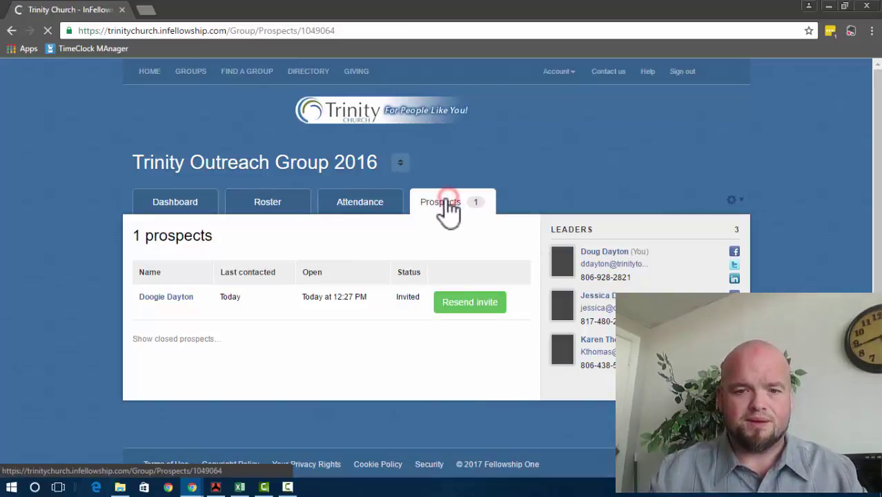
{"action": "left_click", "coordinate": [172, 298]}
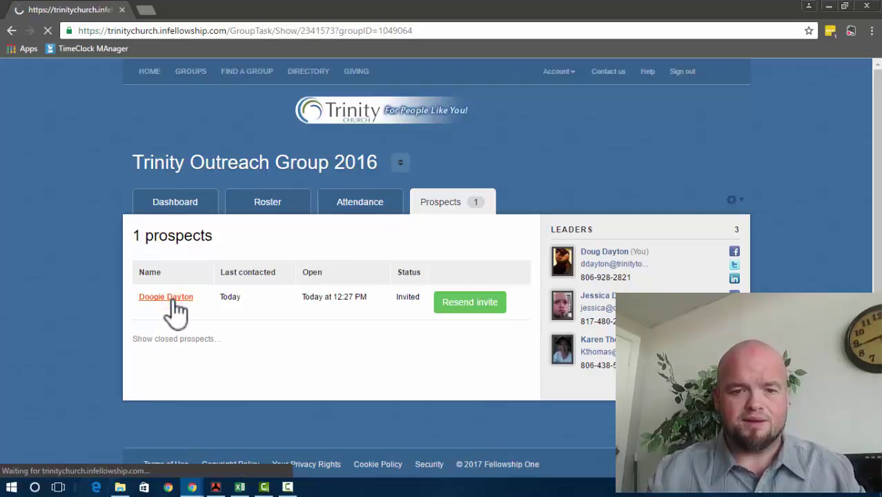
{"action": "scroll", "coordinate": [184, 297], "scroll_direction": "down", "scroll_amount": 1}
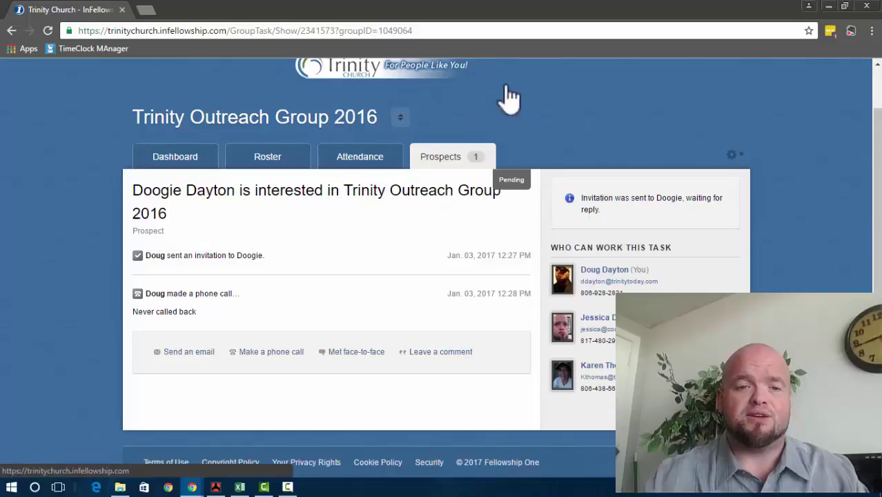
Step: Review the group's Attendance chart and list of past Thursday meetings
{"action": "left_click", "coordinate": [360, 157]}
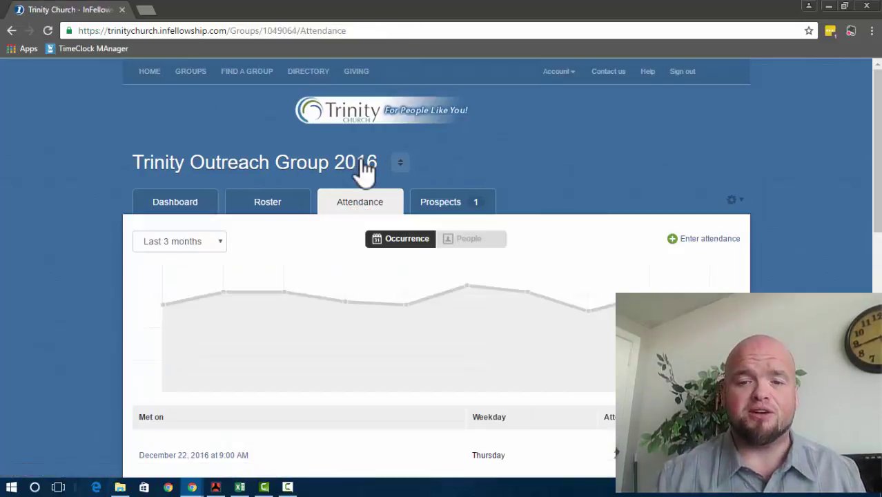
{"action": "scroll", "coordinate": [363, 169], "scroll_direction": "down", "scroll_amount": 2}
{"action": "scroll", "coordinate": [354, 169], "scroll_direction": "down", "scroll_amount": 4}
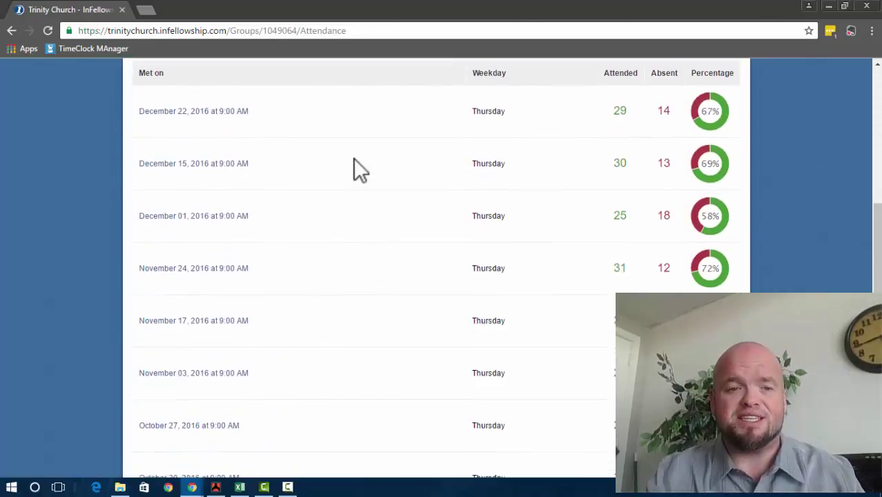
{"action": "scroll", "coordinate": [354, 173], "scroll_direction": "up", "scroll_amount": 3}
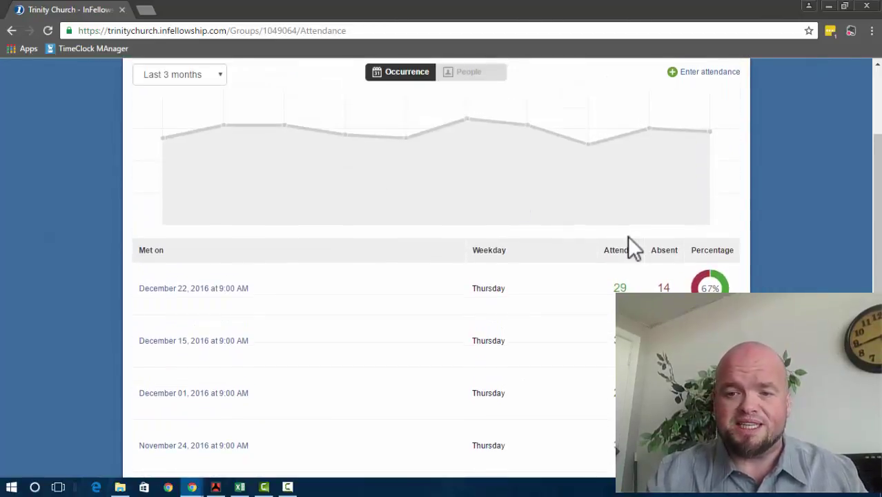
{"action": "scroll", "coordinate": [627, 236], "scroll_direction": "down", "scroll_amount": 3}
{"action": "scroll", "coordinate": [628, 236], "scroll_direction": "up", "scroll_amount": 5}
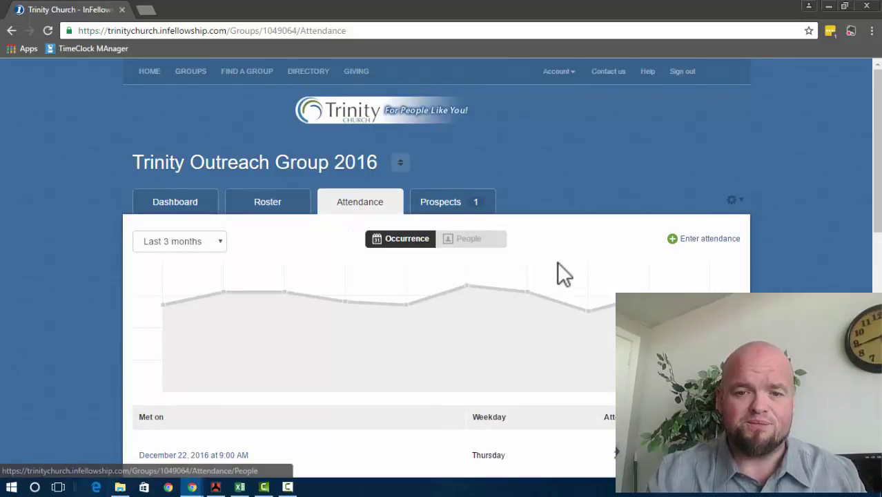
{"action": "scroll", "coordinate": [557, 262], "scroll_direction": "down", "scroll_amount": 2}
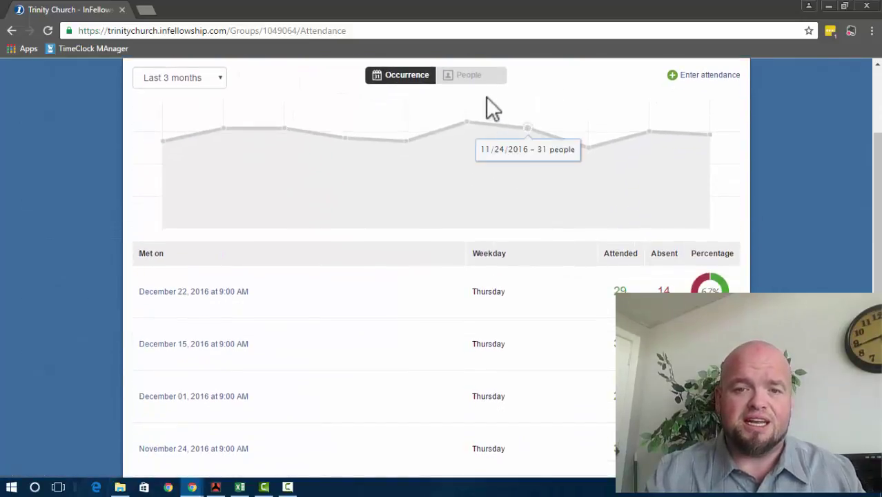
Step: Switch attendance to the People view and review each member's Oct 06–Dec 22 attendance
{"action": "left_click", "coordinate": [478, 88]}
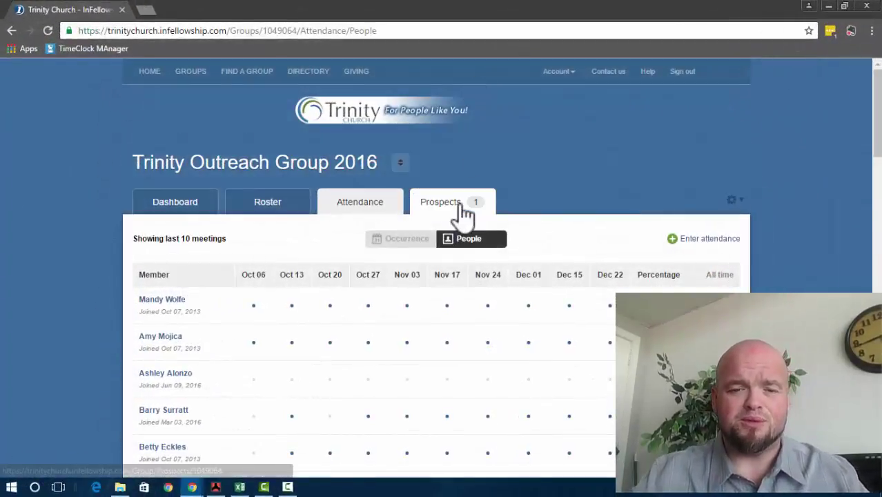
{"action": "scroll", "coordinate": [464, 212], "scroll_direction": "down", "scroll_amount": 1}
{"action": "scroll", "coordinate": [459, 205], "scroll_direction": "down", "scroll_amount": 2}
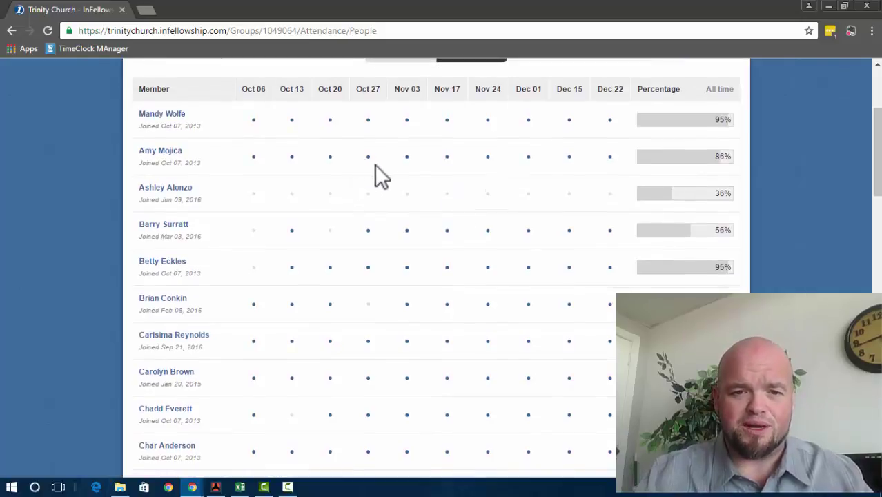
{"action": "scroll", "coordinate": [381, 234], "scroll_direction": "down", "scroll_amount": 1}
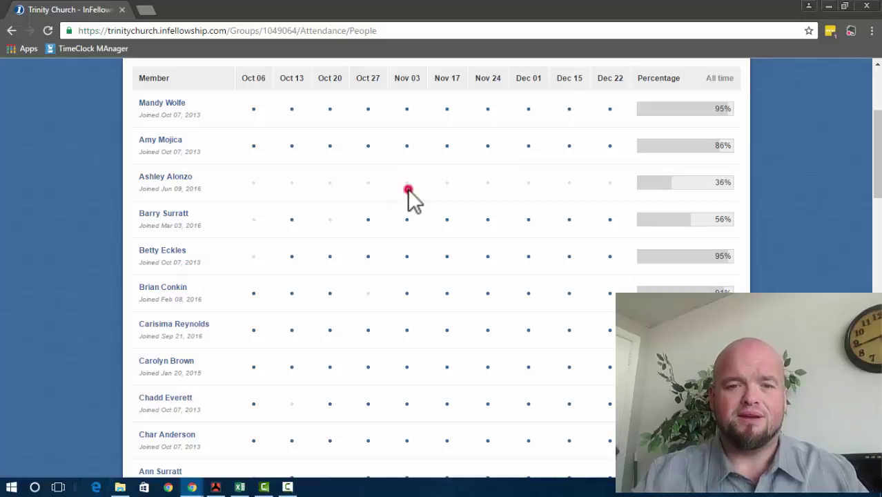
{"action": "left_click", "coordinate": [410, 152]}
{"action": "scroll", "coordinate": [405, 187], "scroll_direction": "down", "scroll_amount": 3}
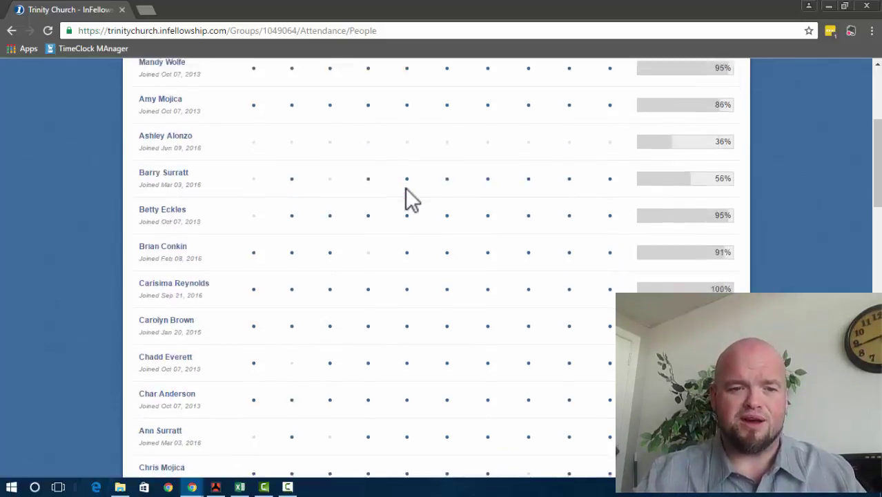
{"action": "scroll", "coordinate": [405, 188], "scroll_direction": "down", "scroll_amount": 2}
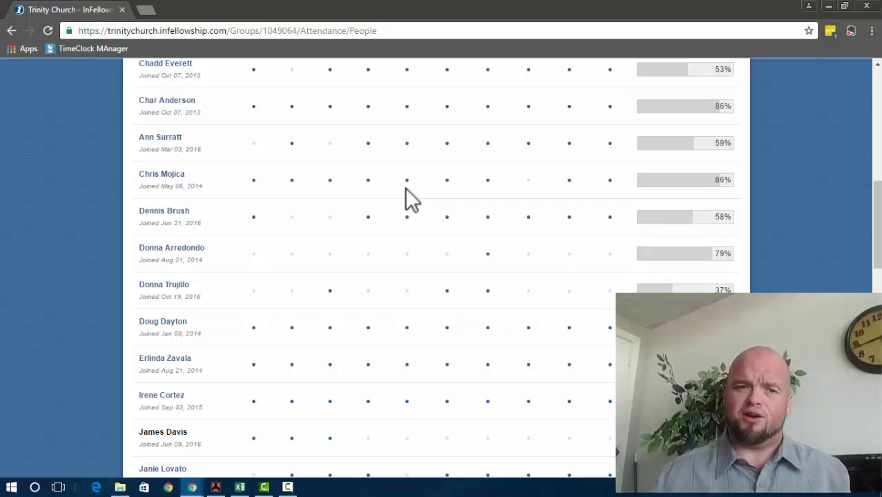
Step: Start a group email via Send an email in the group's gear menu
{"action": "left_click", "coordinate": [172, 138]}
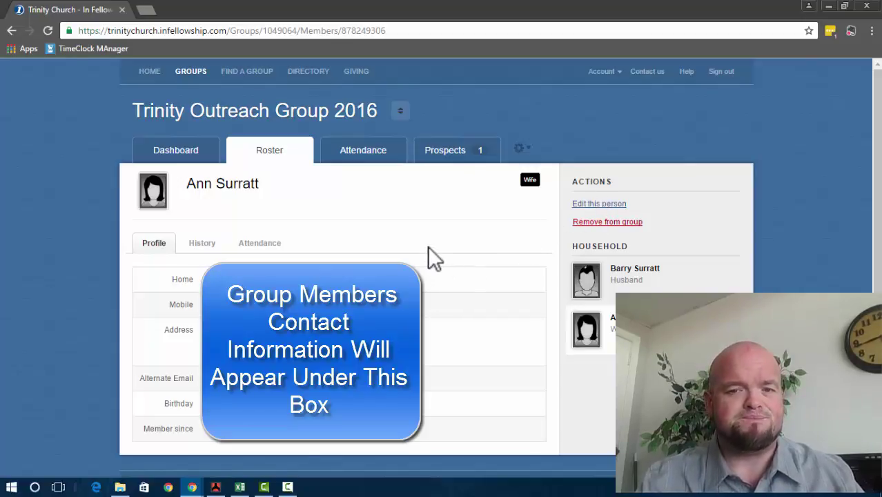
{"action": "left_click", "coordinate": [512, 145]}
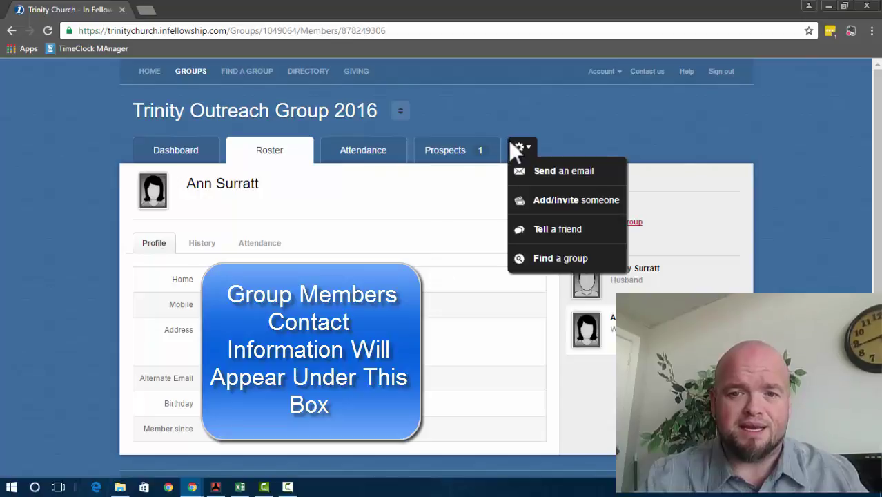
{"action": "left_click", "coordinate": [514, 146]}
{"action": "left_click", "coordinate": [524, 145]}
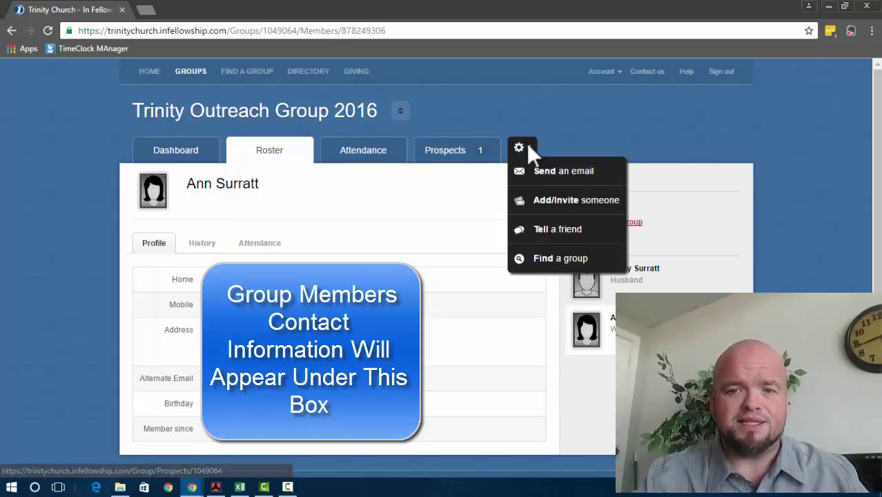
{"action": "left_click", "coordinate": [550, 179]}
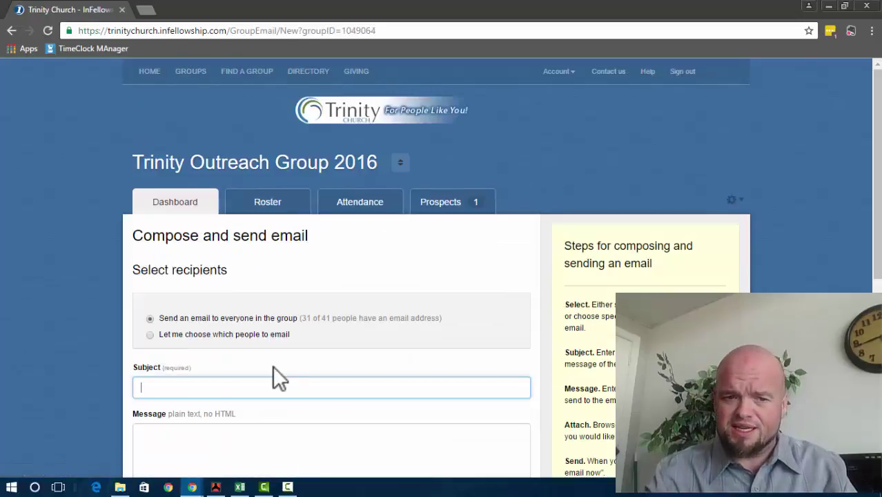
{"action": "scroll", "coordinate": [273, 367], "scroll_direction": "down", "scroll_amount": 1}
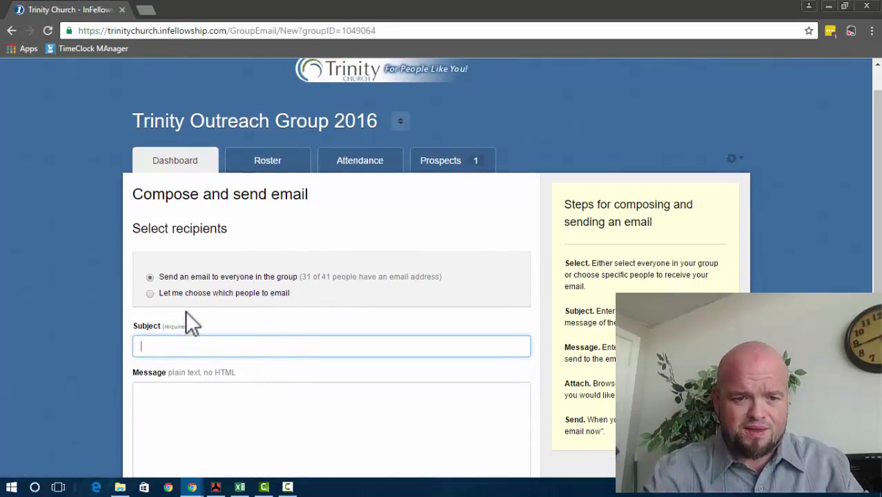
Step: Choose 'Let me choose which people to email' and tick one member as a recipient
{"action": "left_click", "coordinate": [150, 293]}
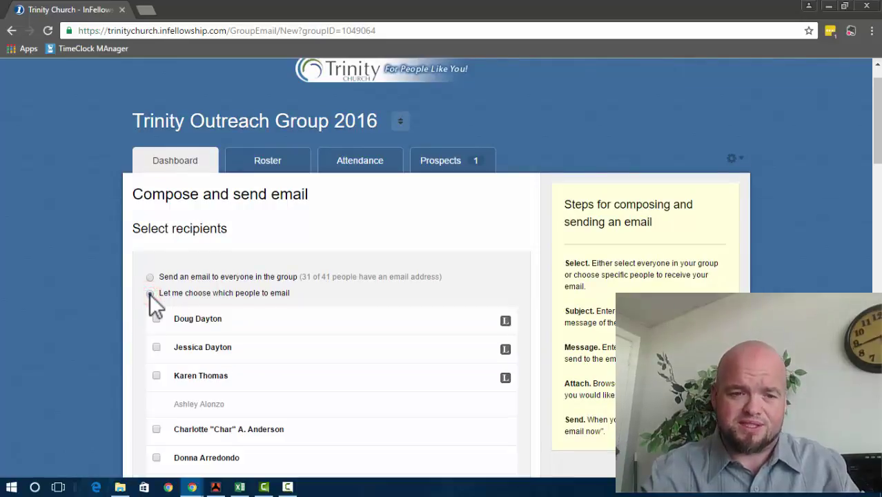
{"action": "scroll", "coordinate": [203, 309], "scroll_direction": "down", "scroll_amount": 3}
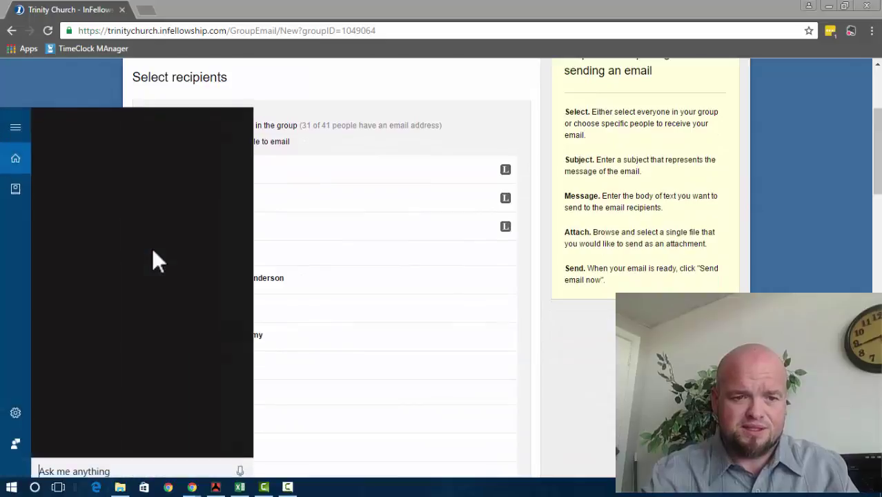
{"action": "left_click", "coordinate": [383, 287]}
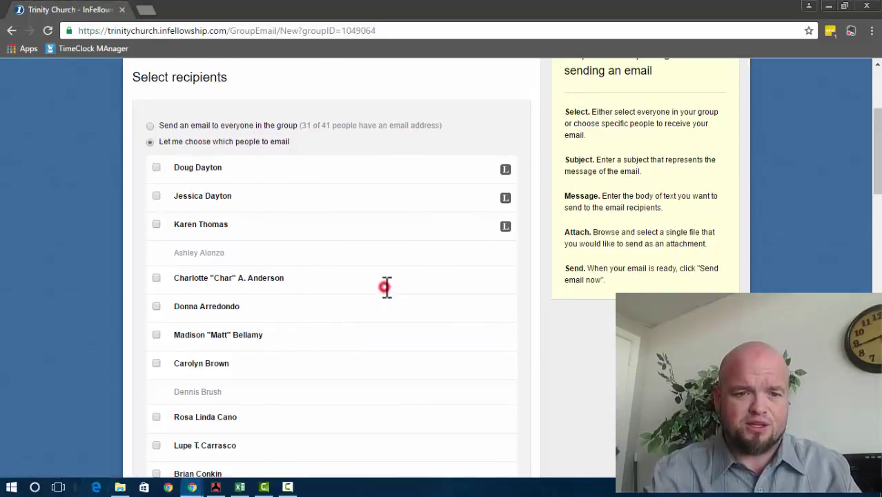
{"action": "left_click", "coordinate": [156, 277]}
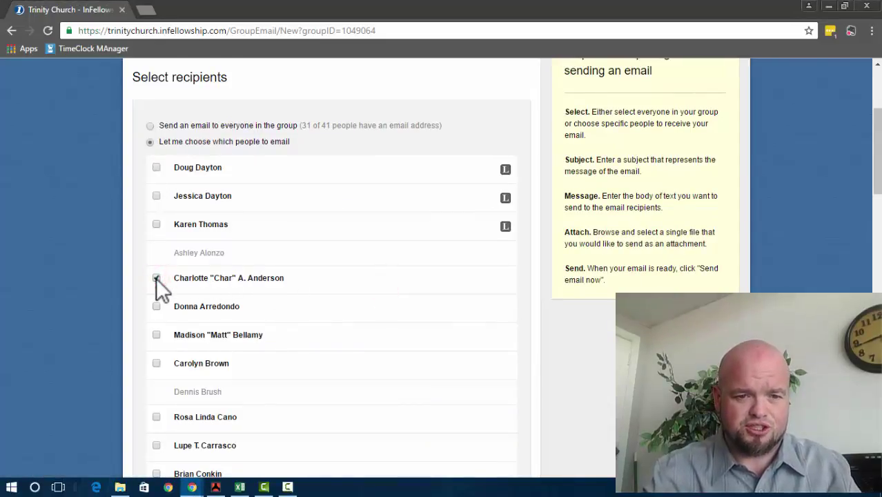
{"action": "scroll", "coordinate": [156, 278], "scroll_direction": "down", "scroll_amount": 1}
{"action": "scroll", "coordinate": [156, 277], "scroll_direction": "down", "scroll_amount": 1}
{"action": "scroll", "coordinate": [156, 277], "scroll_direction": "up", "scroll_amount": 4}
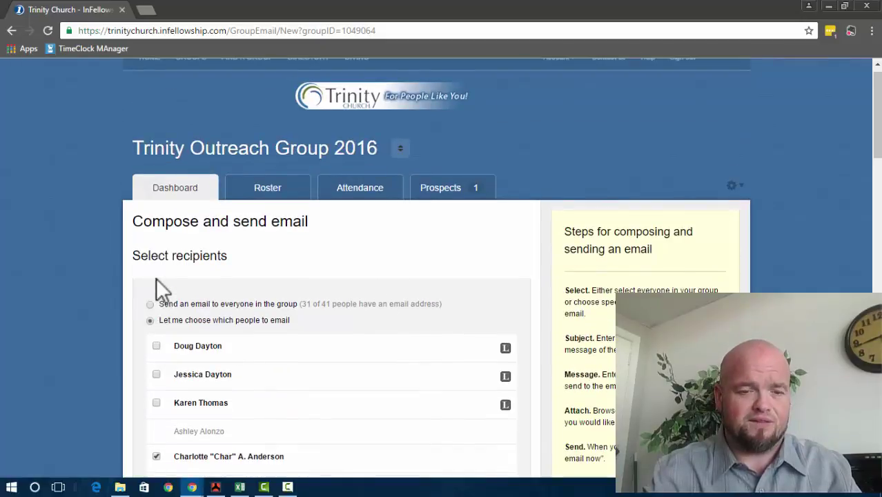
{"action": "scroll", "coordinate": [156, 277], "scroll_direction": "down", "scroll_amount": 1}
Step: Toggle recipients to everyone, then back to choosing individual people from the checklist
{"action": "left_click", "coordinate": [151, 258]}
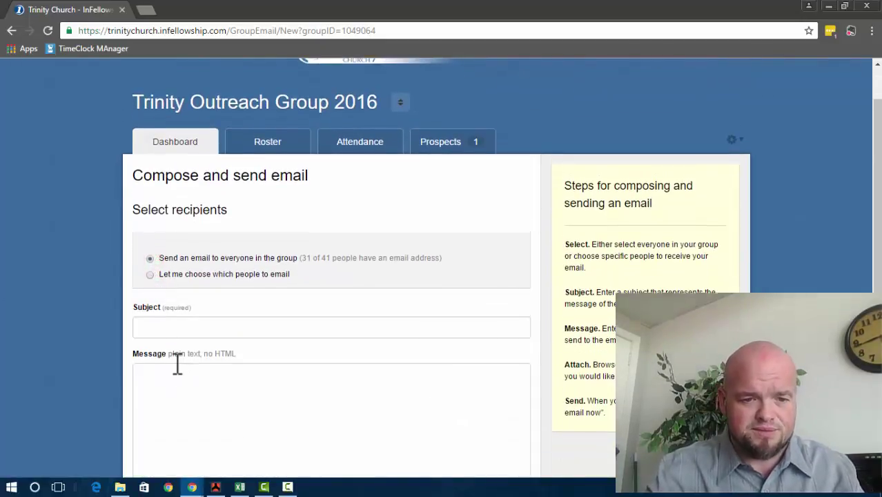
{"action": "scroll", "coordinate": [177, 363], "scroll_direction": "down", "scroll_amount": 2}
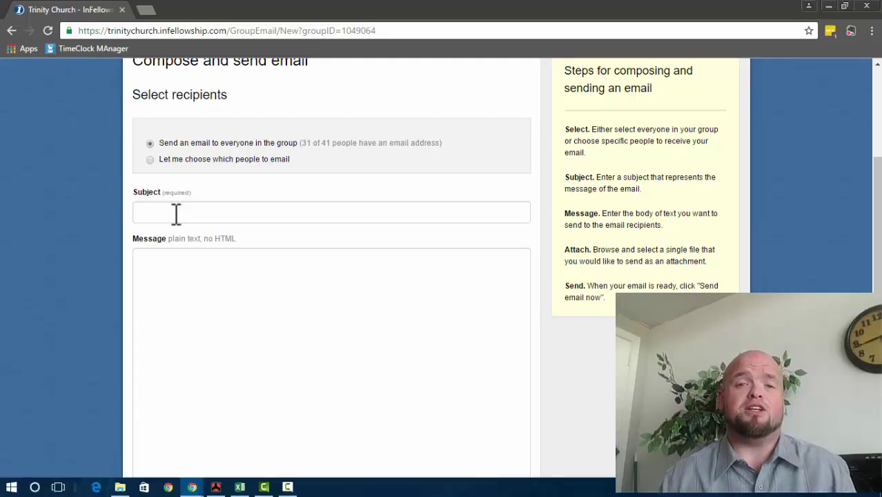
{"action": "left_click", "coordinate": [150, 159]}
{"action": "scroll", "coordinate": [90, 331], "scroll_direction": "down", "scroll_amount": 1}
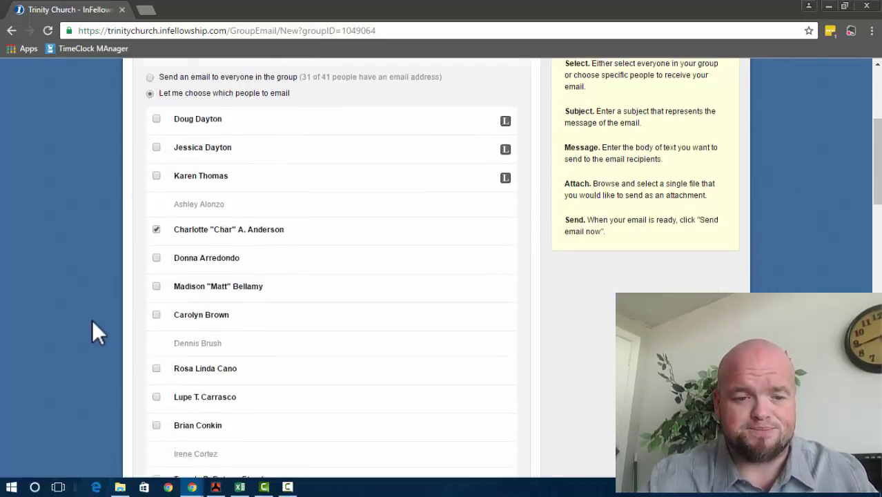
{"action": "scroll", "coordinate": [92, 320], "scroll_direction": "down", "scroll_amount": 12}
{"action": "scroll", "coordinate": [92, 319], "scroll_direction": "up", "scroll_amount": 7}
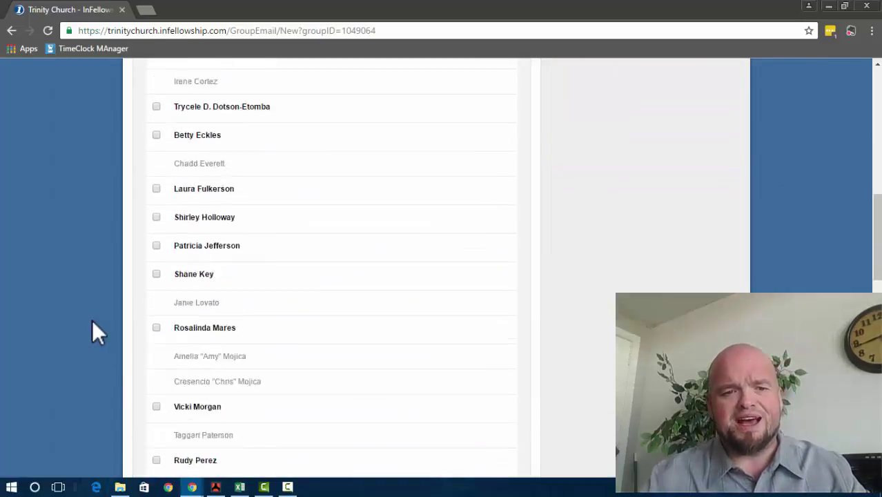
{"action": "scroll", "coordinate": [92, 320], "scroll_direction": "up", "scroll_amount": 6}
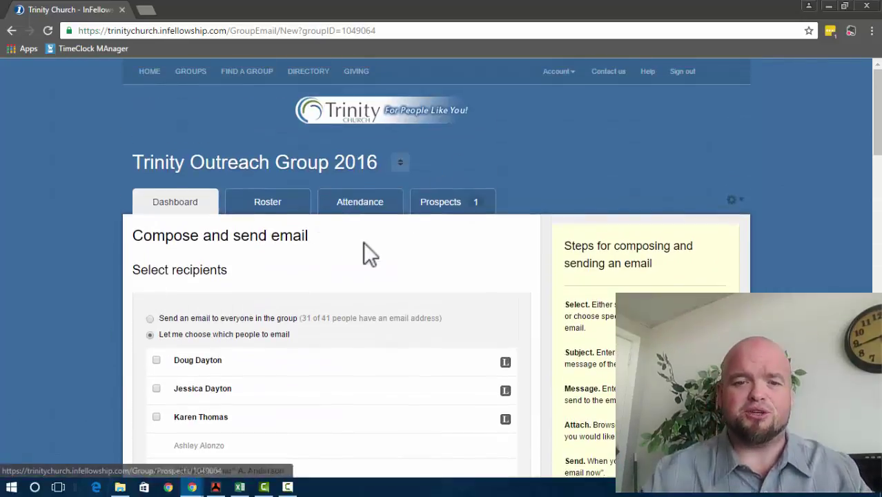
Step: Try to open the group's attendance page, going back from the email page after an error
{"action": "left_click", "coordinate": [354, 207]}
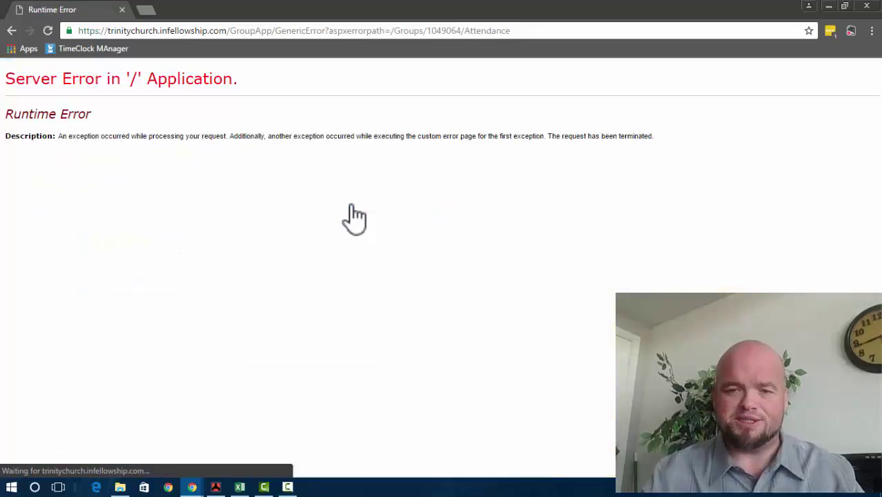
{"action": "left_click", "coordinate": [12, 31]}
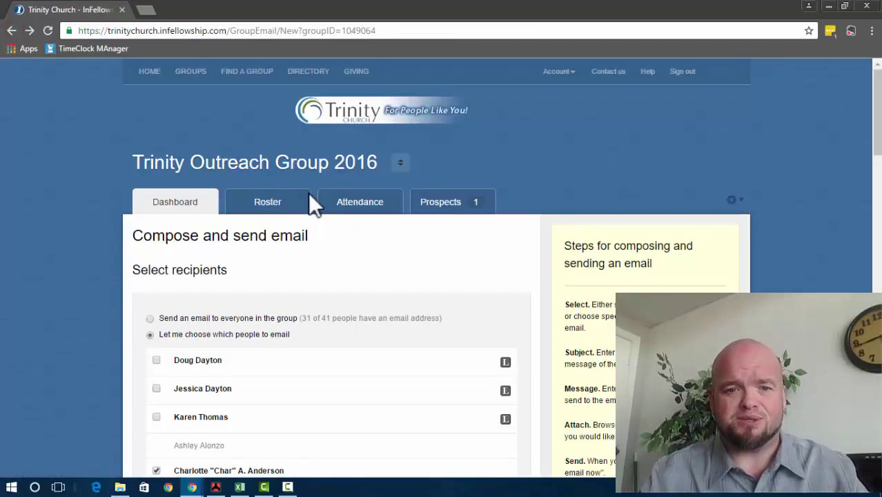
{"action": "left_click", "coordinate": [342, 206]}
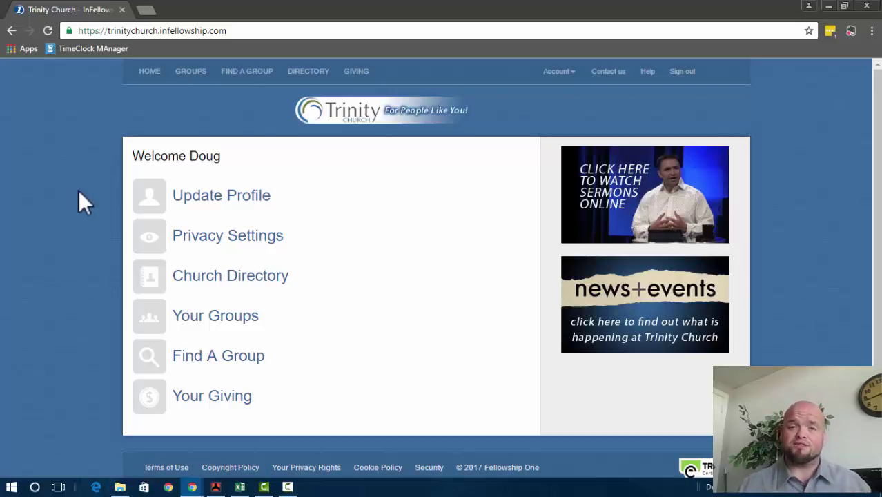
Step: Open Trinity Outreach Group 2016's Attendance tab and start a new attendance entry
{"action": "left_click", "coordinate": [236, 315]}
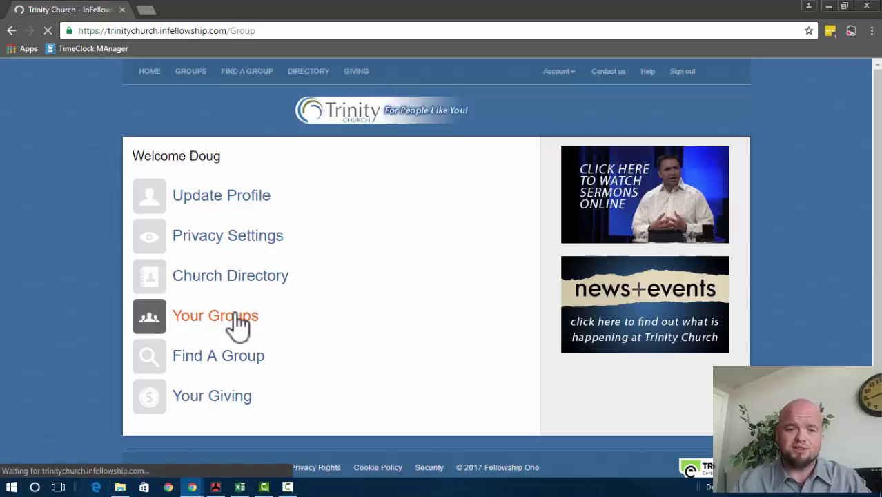
{"action": "scroll", "coordinate": [196, 337], "scroll_direction": "down", "scroll_amount": 6}
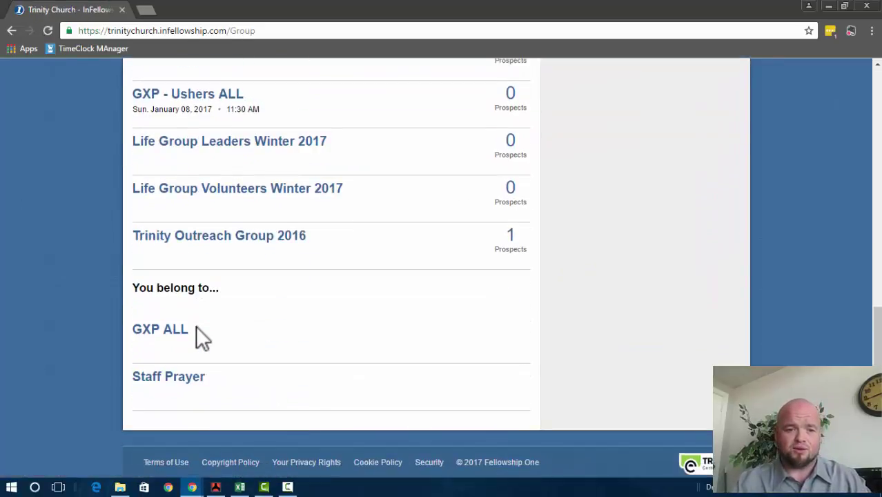
{"action": "left_click", "coordinate": [207, 237]}
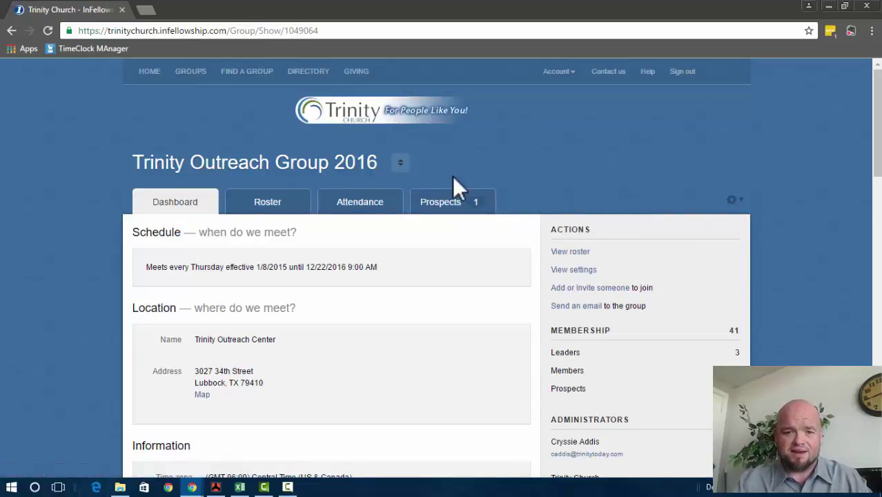
{"action": "left_click", "coordinate": [341, 203]}
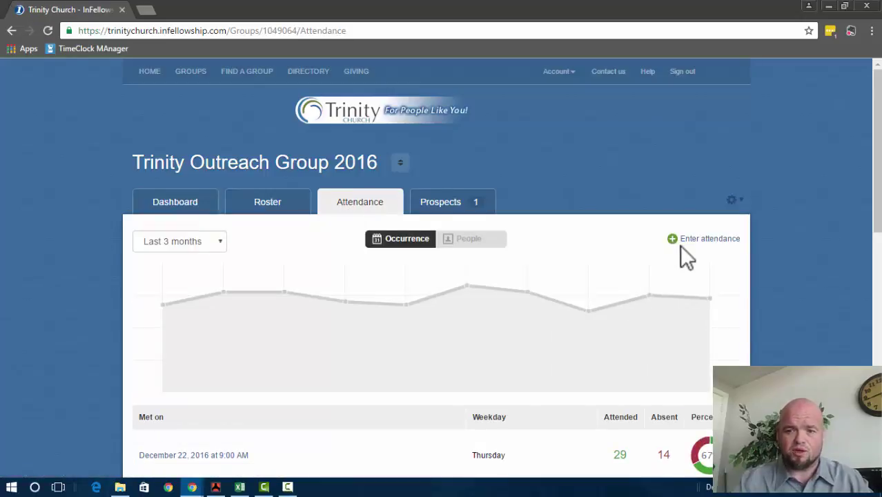
{"action": "left_click", "coordinate": [682, 241]}
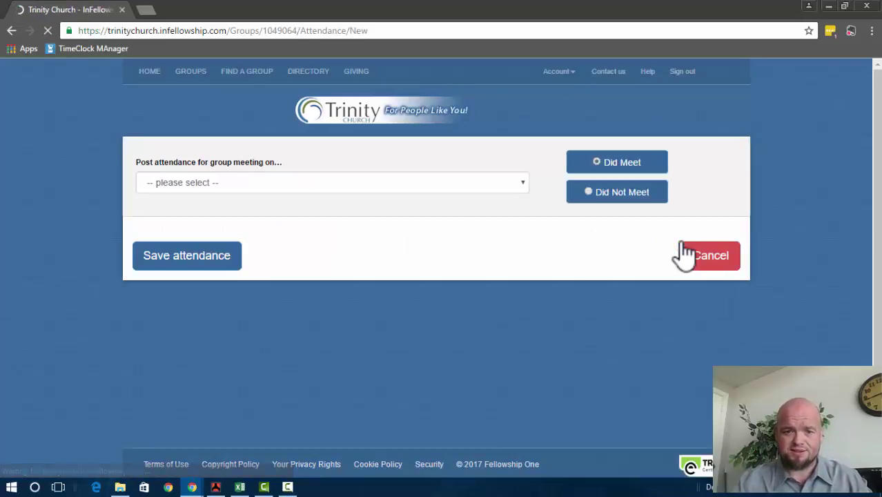
Step: Choose the Thursday, August 04, 2016 at 9:00 AM meeting as the attendance date
{"action": "left_click", "coordinate": [516, 180]}
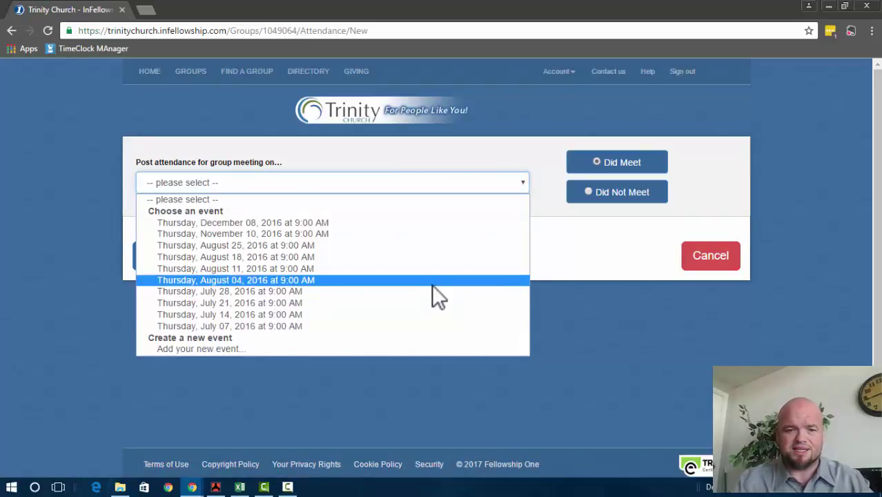
{"action": "left_click", "coordinate": [431, 281]}
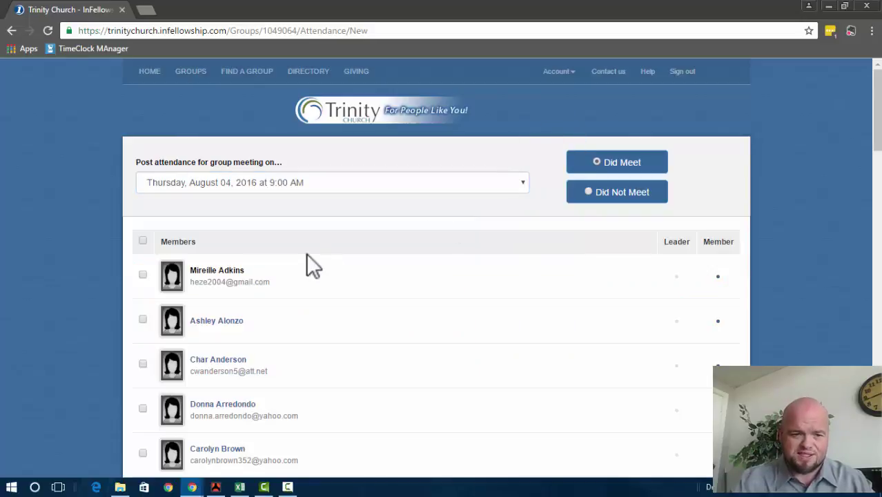
{"action": "scroll", "coordinate": [292, 313], "scroll_direction": "down", "scroll_amount": 6}
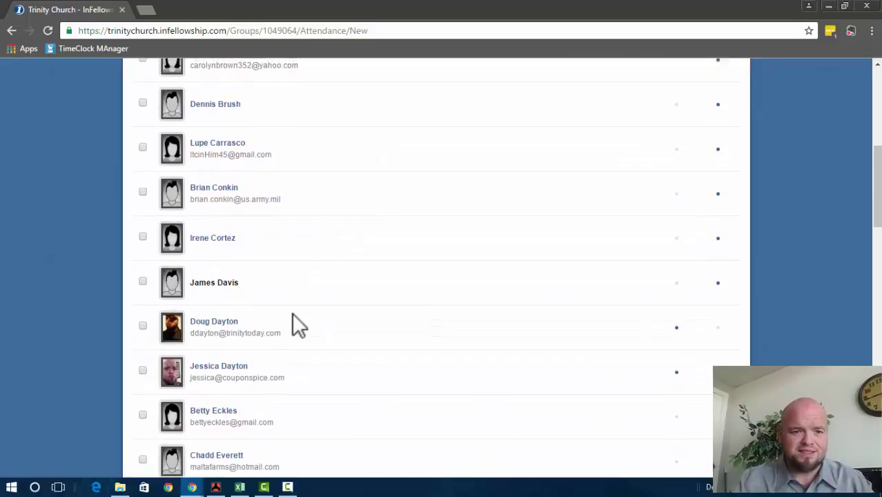
Step: Mark a member from the member list as present at this meeting
{"action": "scroll", "coordinate": [293, 314], "scroll_direction": "up", "scroll_amount": 1}
{"action": "scroll", "coordinate": [251, 225], "scroll_direction": "up", "scroll_amount": 2}
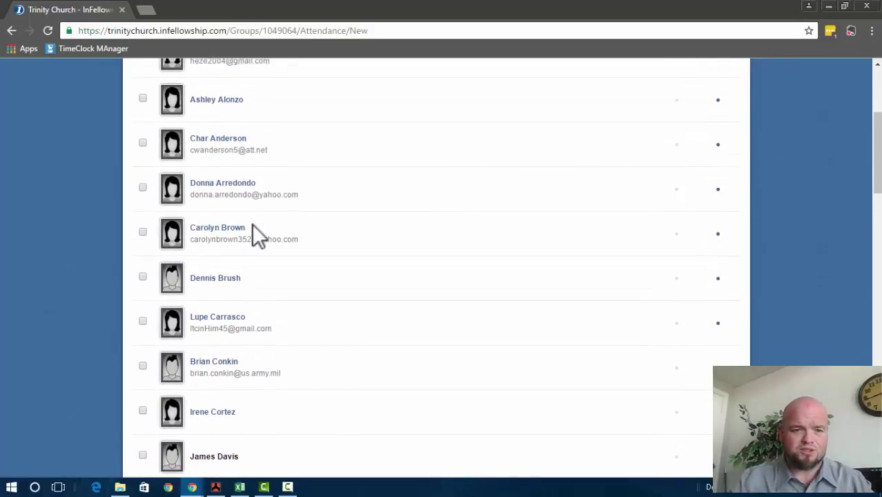
{"action": "scroll", "coordinate": [252, 223], "scroll_direction": "up", "scroll_amount": 1}
{"action": "scroll", "coordinate": [251, 222], "scroll_direction": "down", "scroll_amount": 2}
{"action": "scroll", "coordinate": [251, 222], "scroll_direction": "down", "scroll_amount": 2}
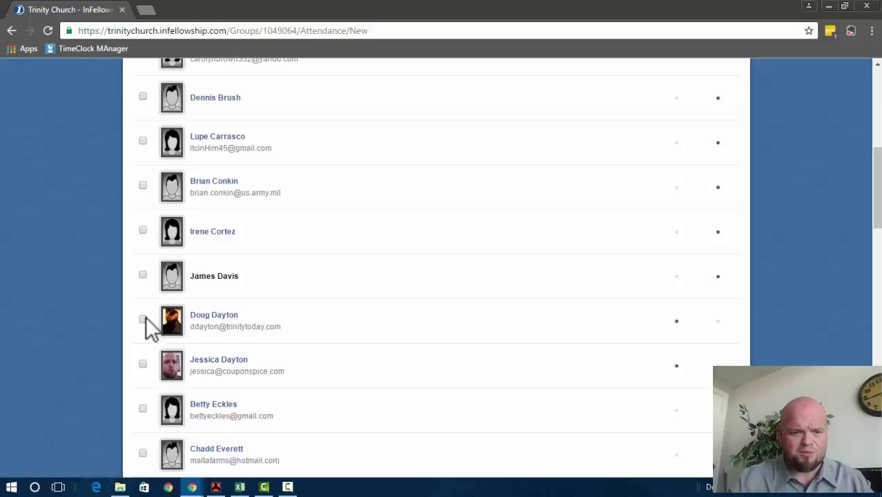
{"action": "scroll", "coordinate": [145, 319], "scroll_direction": "down", "scroll_amount": 1}
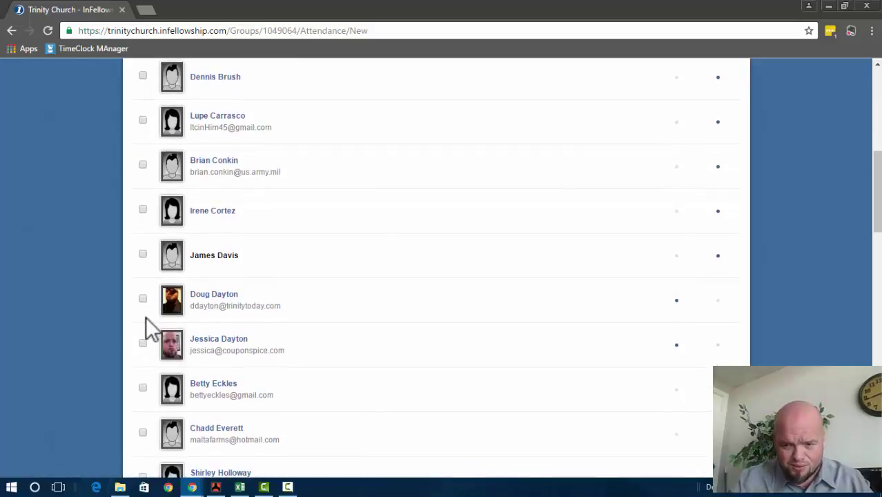
{"action": "left_click", "coordinate": [145, 387]}
{"action": "scroll", "coordinate": [357, 382], "scroll_direction": "up", "scroll_amount": 6}
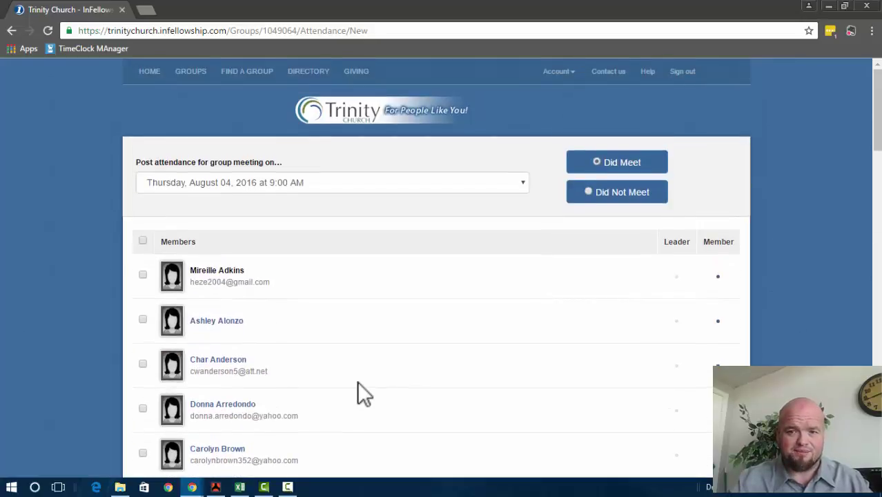
{"action": "scroll", "coordinate": [357, 382], "scroll_direction": "down", "scroll_amount": 18}
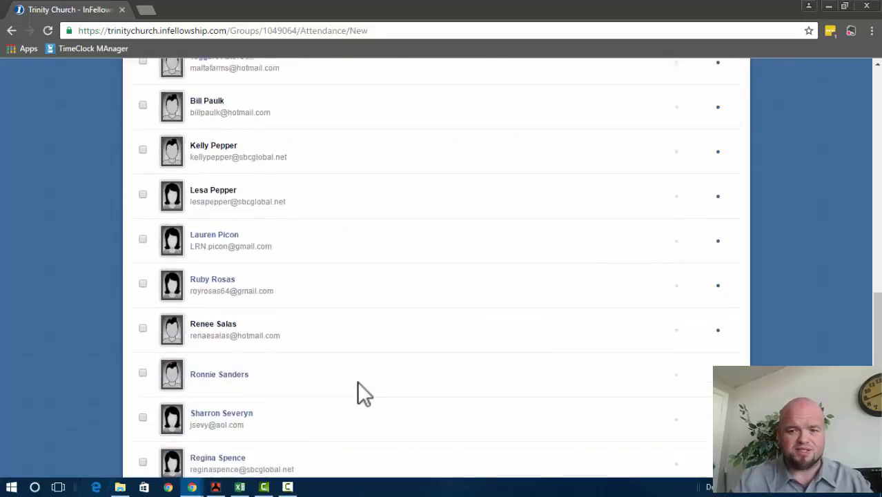
{"action": "scroll", "coordinate": [364, 394], "scroll_direction": "down", "scroll_amount": 5}
Step: Save the attendance for the August 04, 2016 meeting
{"action": "left_click", "coordinate": [229, 406]}
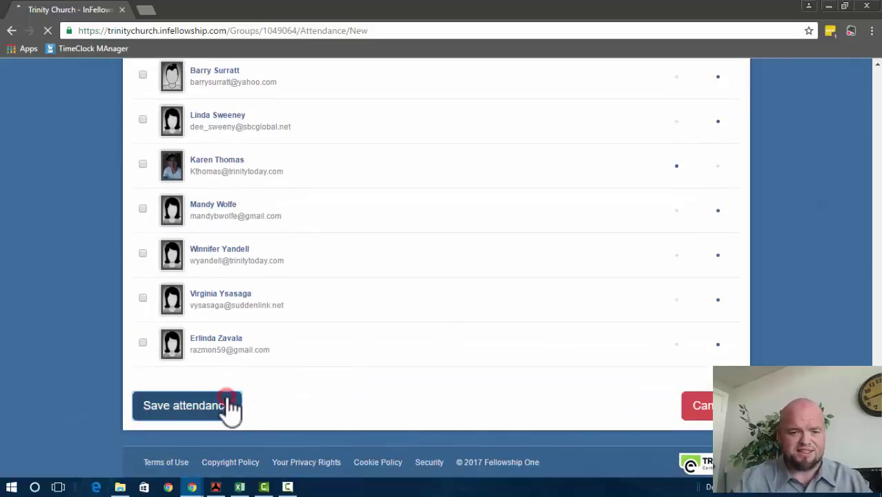